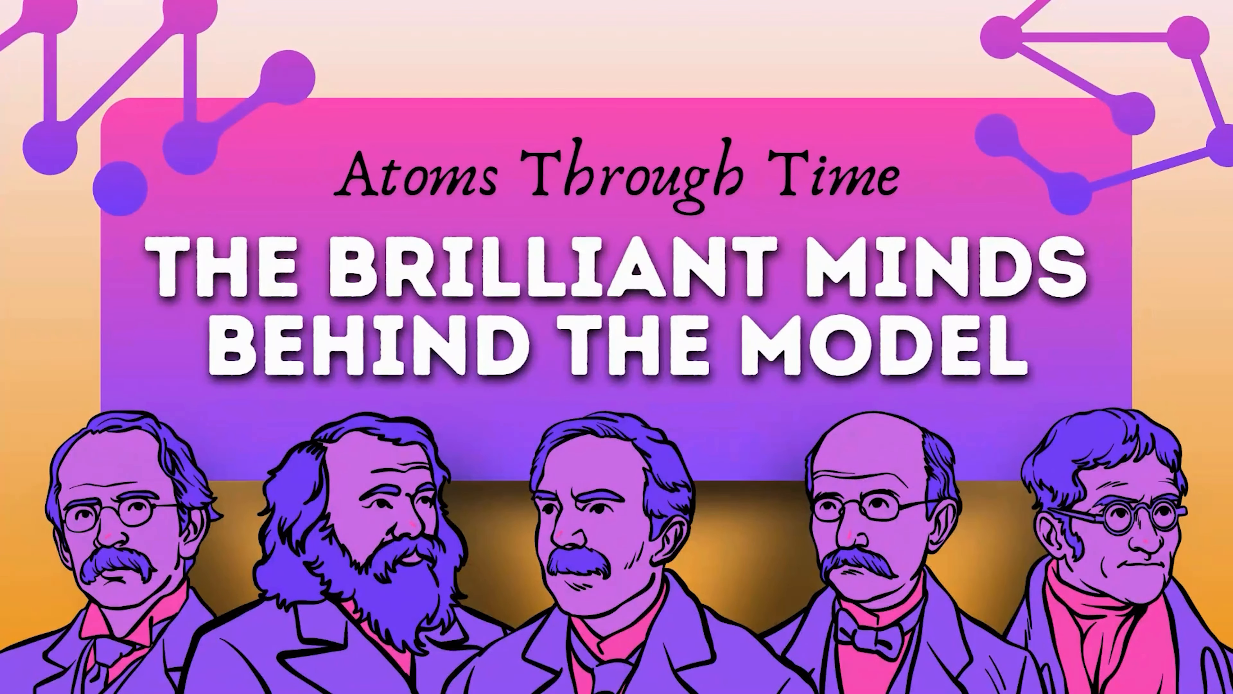
left_click(1198, 105)
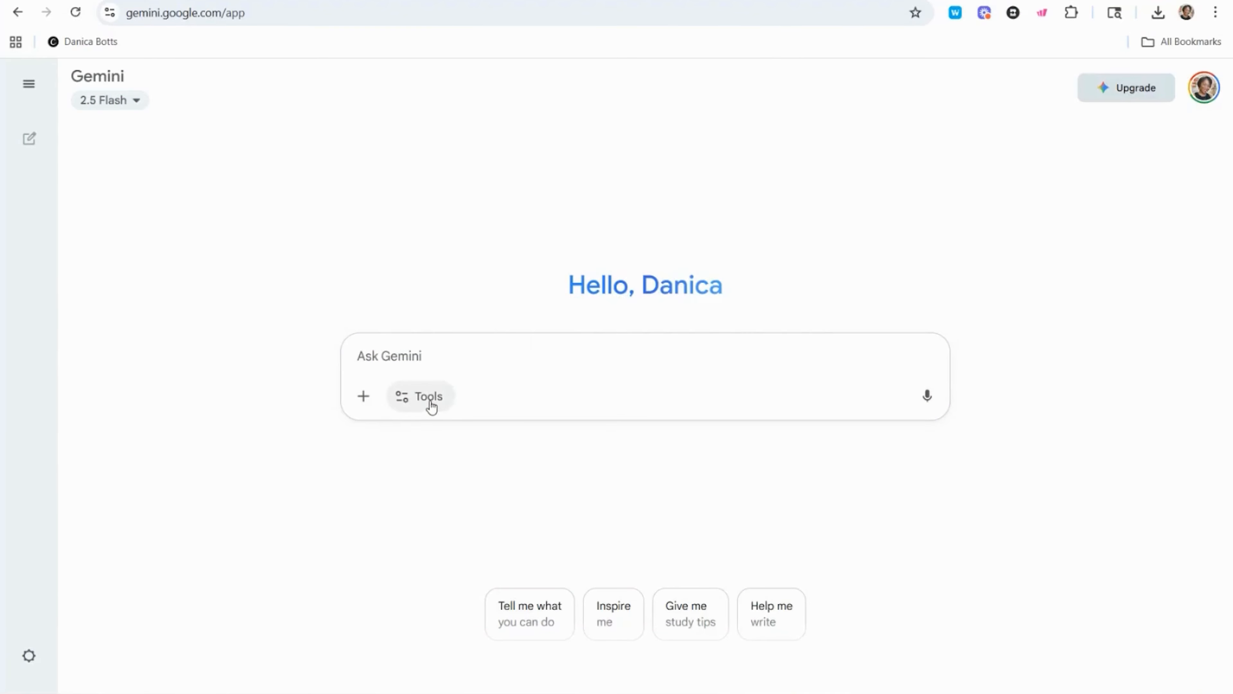
Enable the Canvas tool for the new chat and dismiss the tip about more helpful responses
left_click(429, 403)
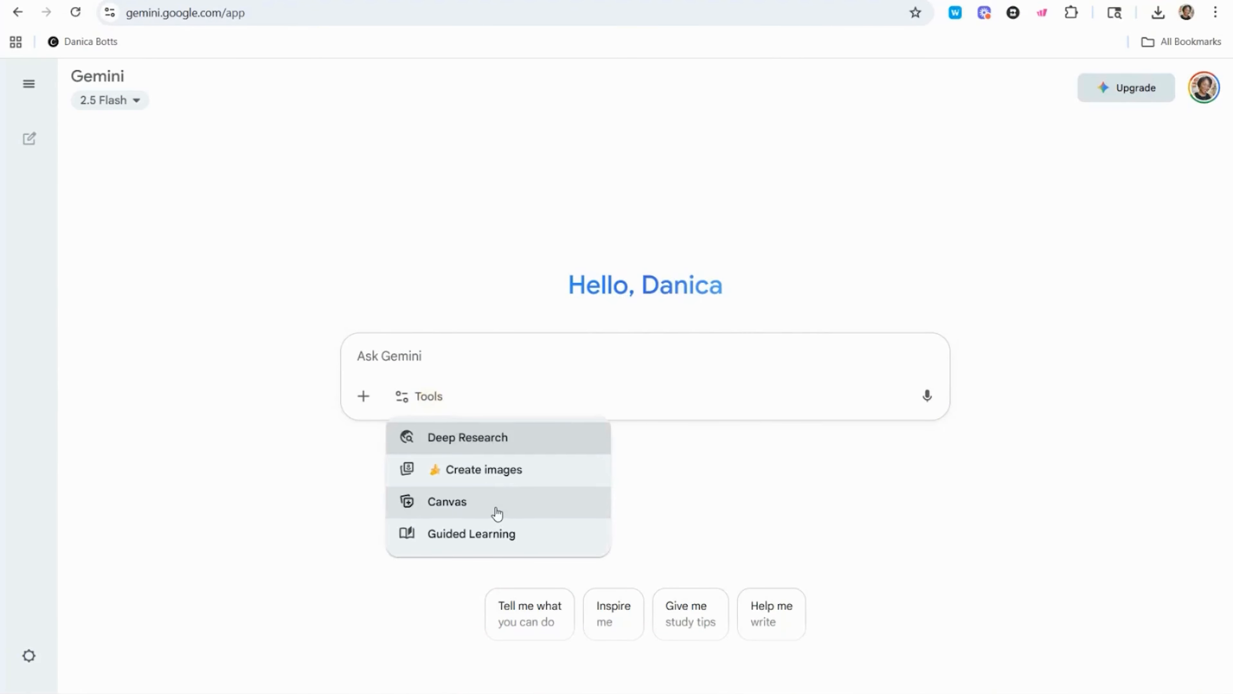
left_click(496, 508)
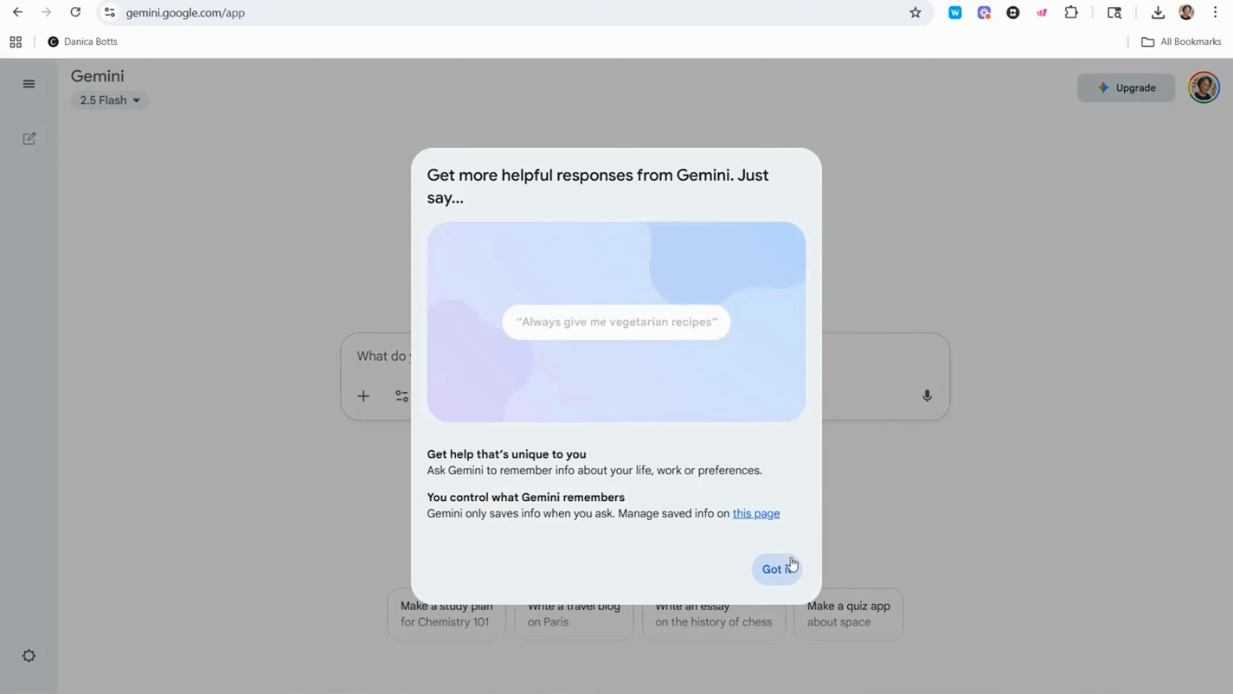
left_click(772, 572)
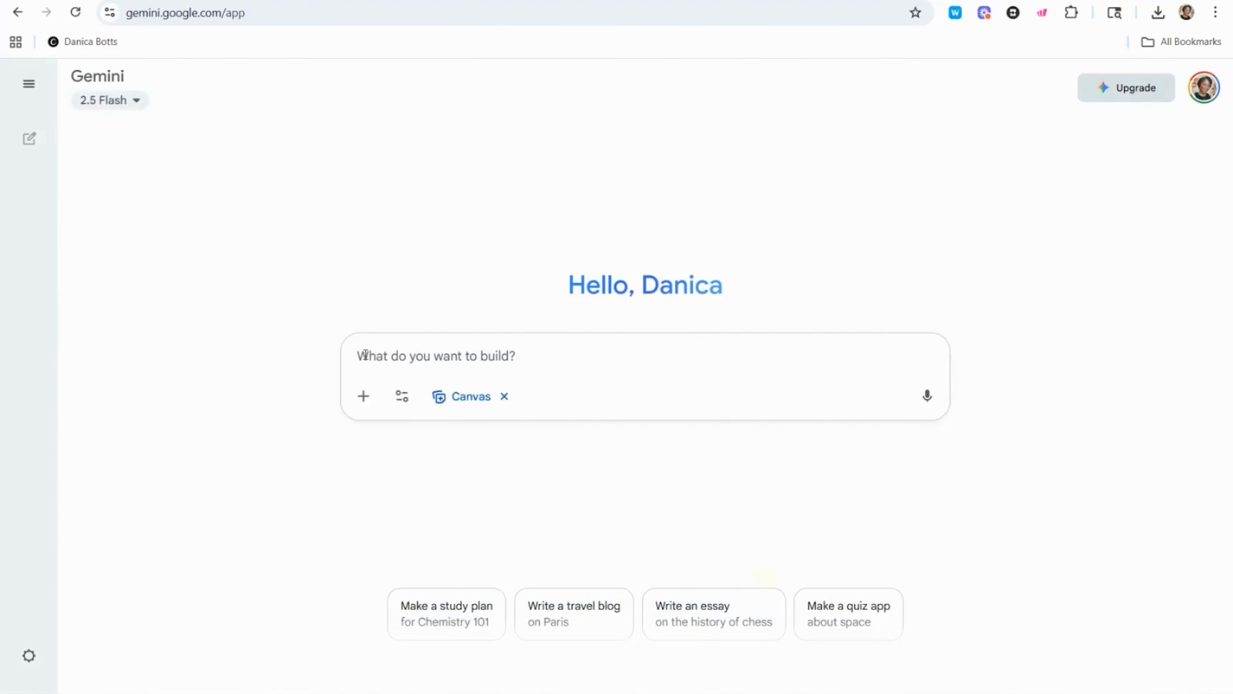
Submit a high school chemistry student's prompt for a study guide on atomic theory's development, covering Dalton's Postulates, Thomson, Rutherford, Bohr and Heisenberg's Uncertainty Principle
left_click(363, 353)
type("I am a high school chemistry student studying the following topic \"understands the development of atomic theory and how it applies to real world phenomena. Create an atom model and correctly label its parts using Dalton's Postulates, Thomson's discovery of electron properties, Rutherford's nuclear atom, Bohr's nuclear atom, and Heisenberg's Uncertainty Principle to show the development of modern atomic theory over time\" write a study guide for me.")
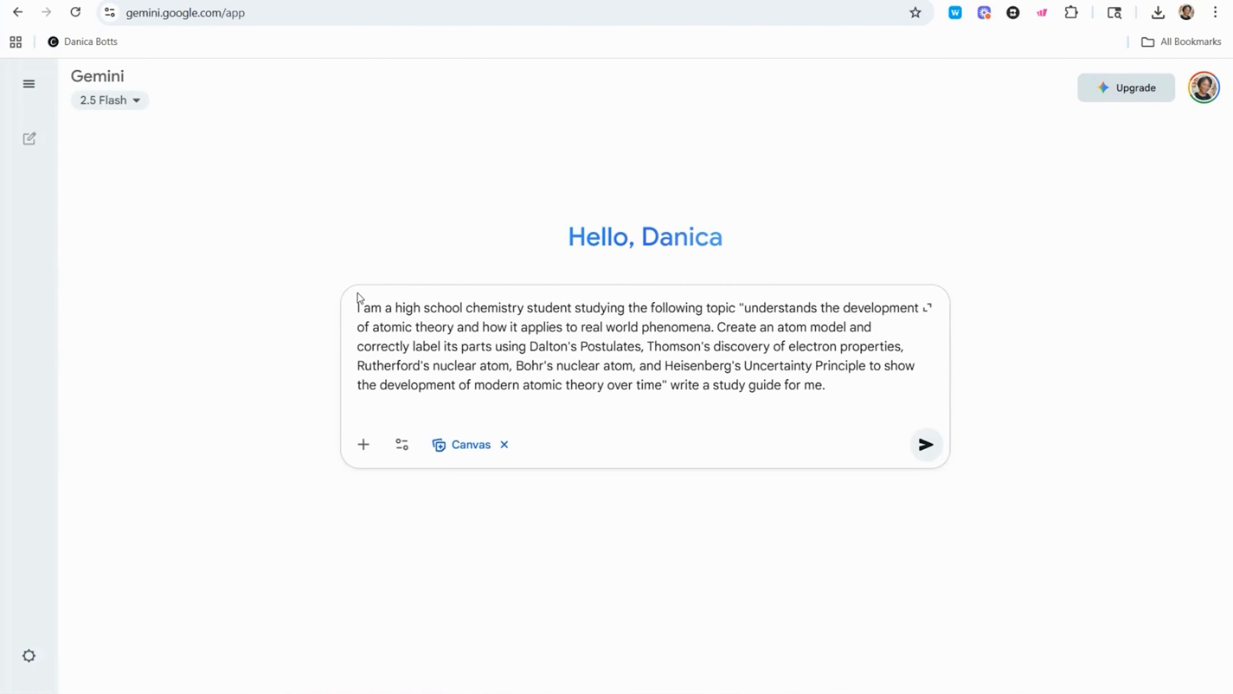
scroll(327, 241, "up", 3)
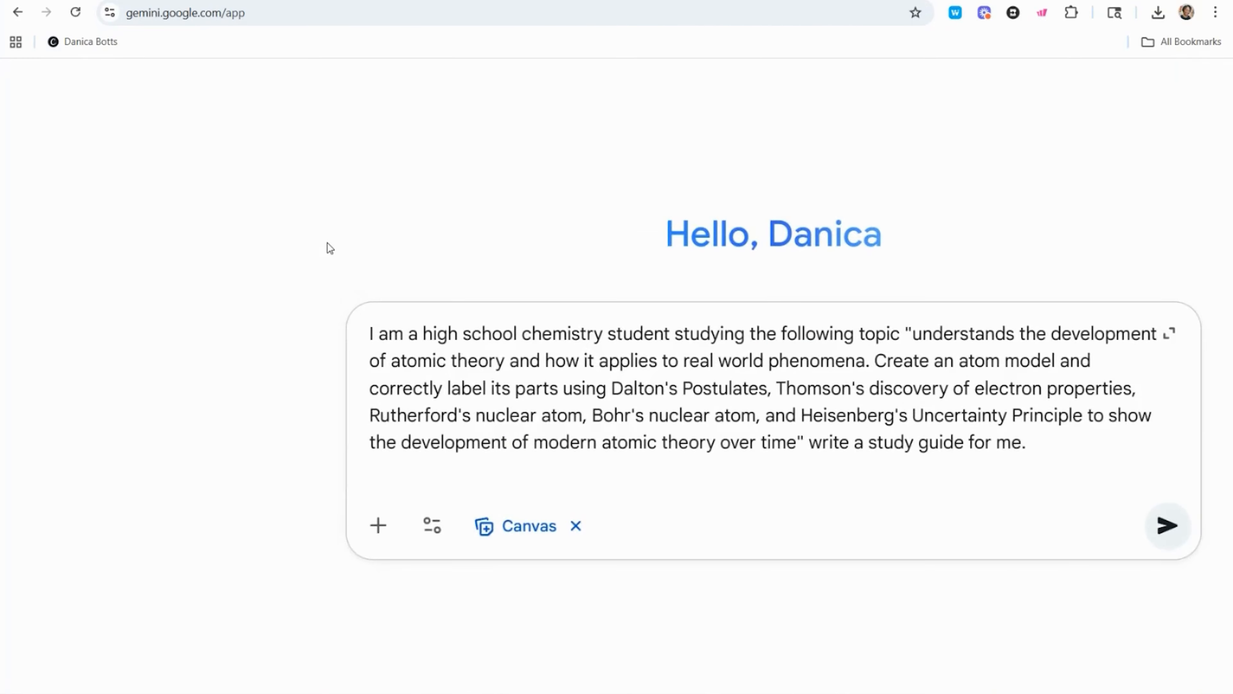
scroll(328, 242, "right", 3)
scroll(327, 242, "right", 1)
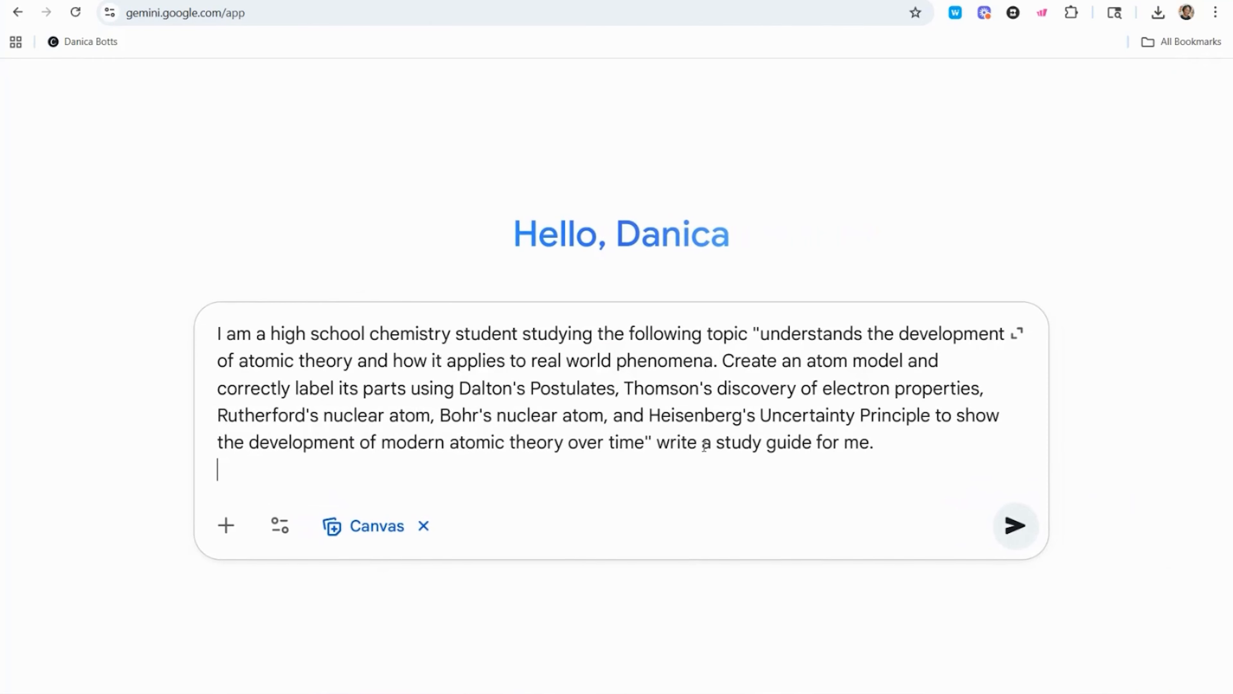
key("Return")
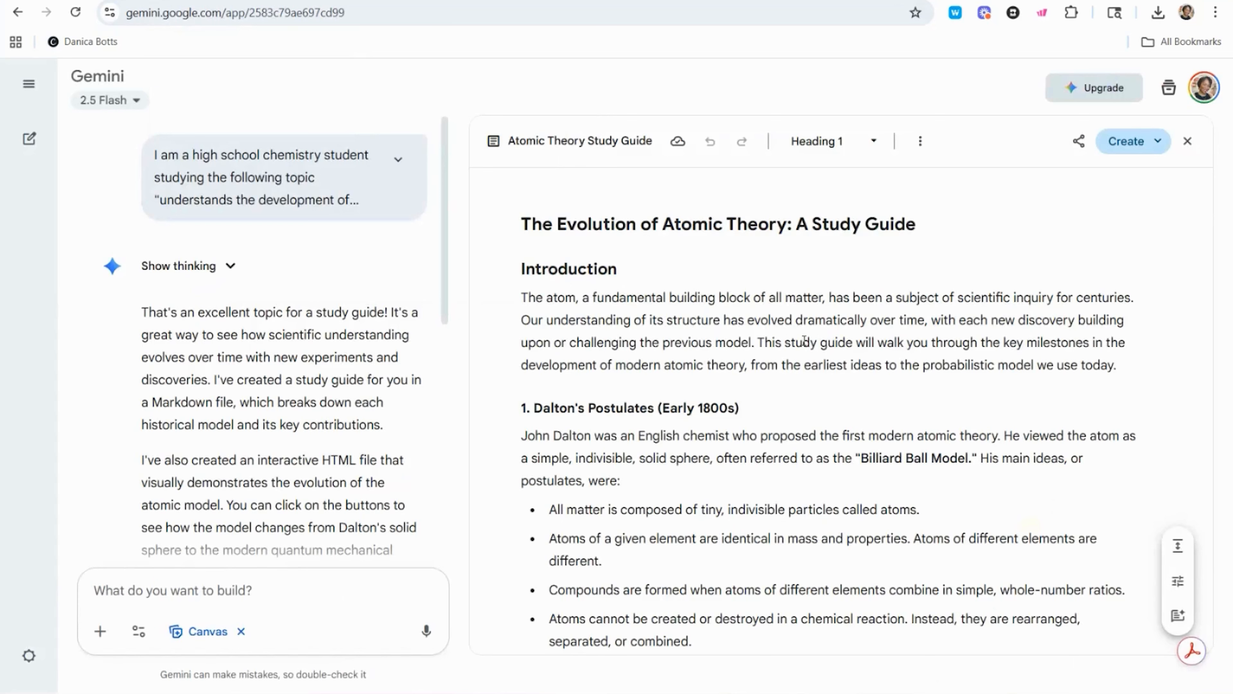
Read through the generated Atomic Theory Study Guide from Dalton's Postulates to the Real-World Applications section
scroll(945, 387, "down", 3)
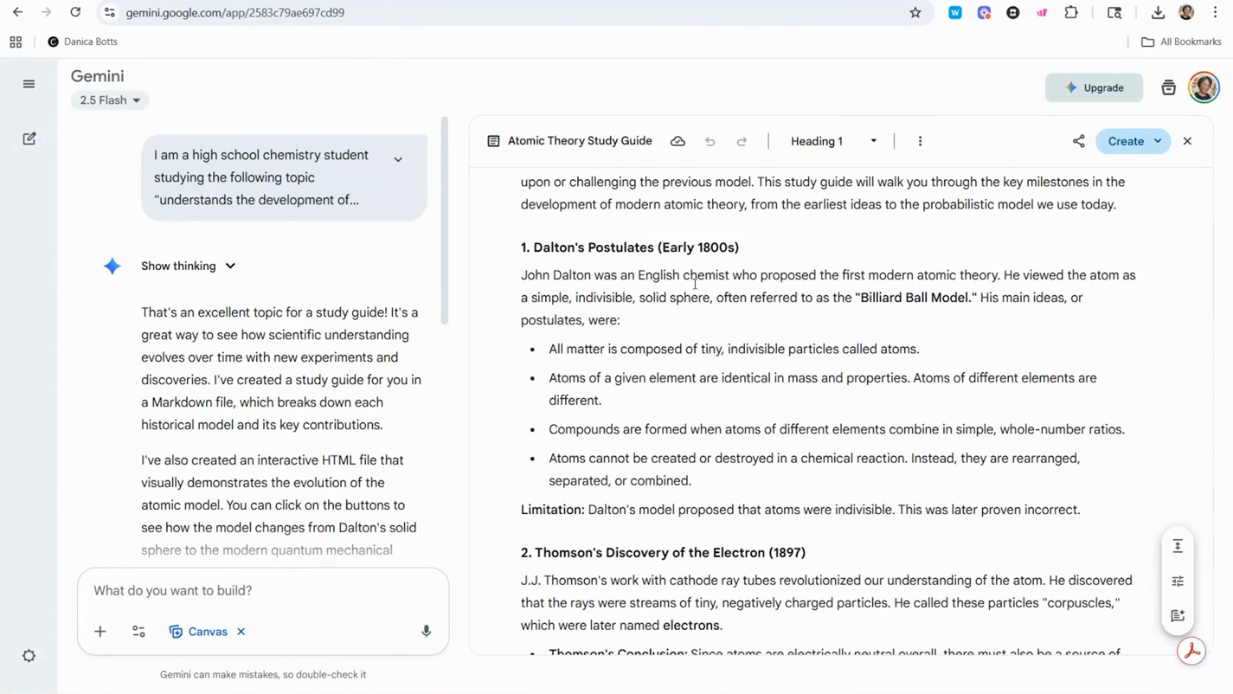
scroll(695, 284, "down", 2)
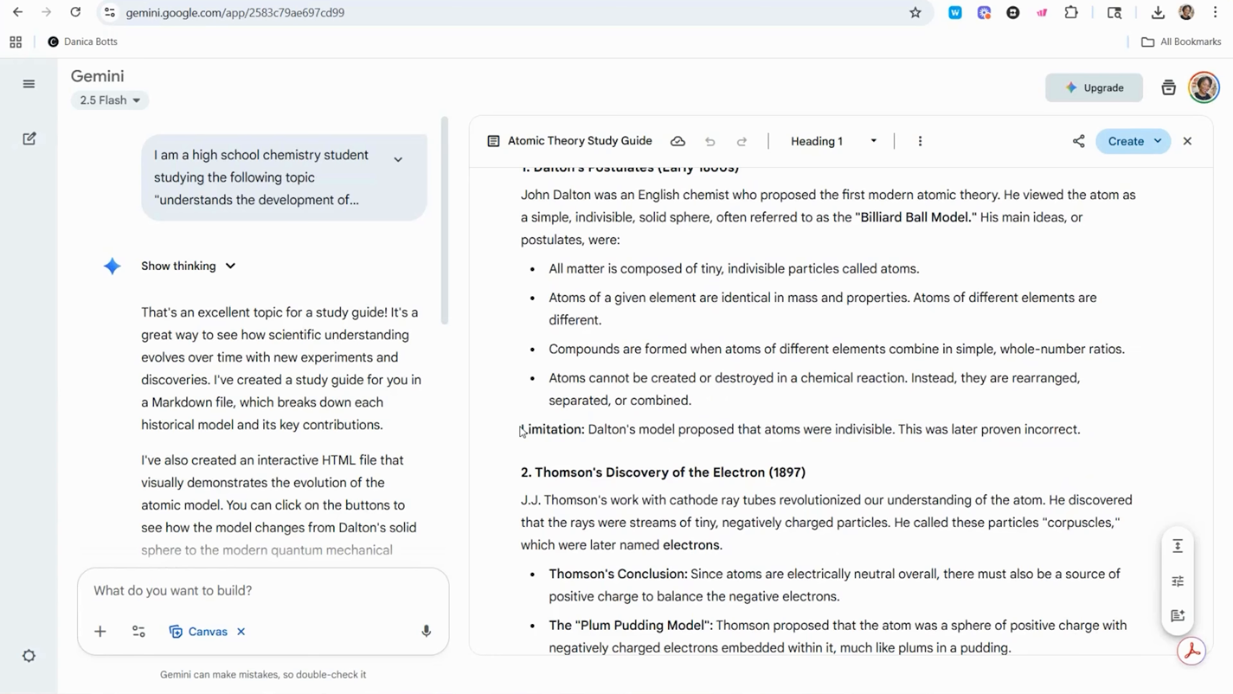
scroll(590, 430, "down", 4)
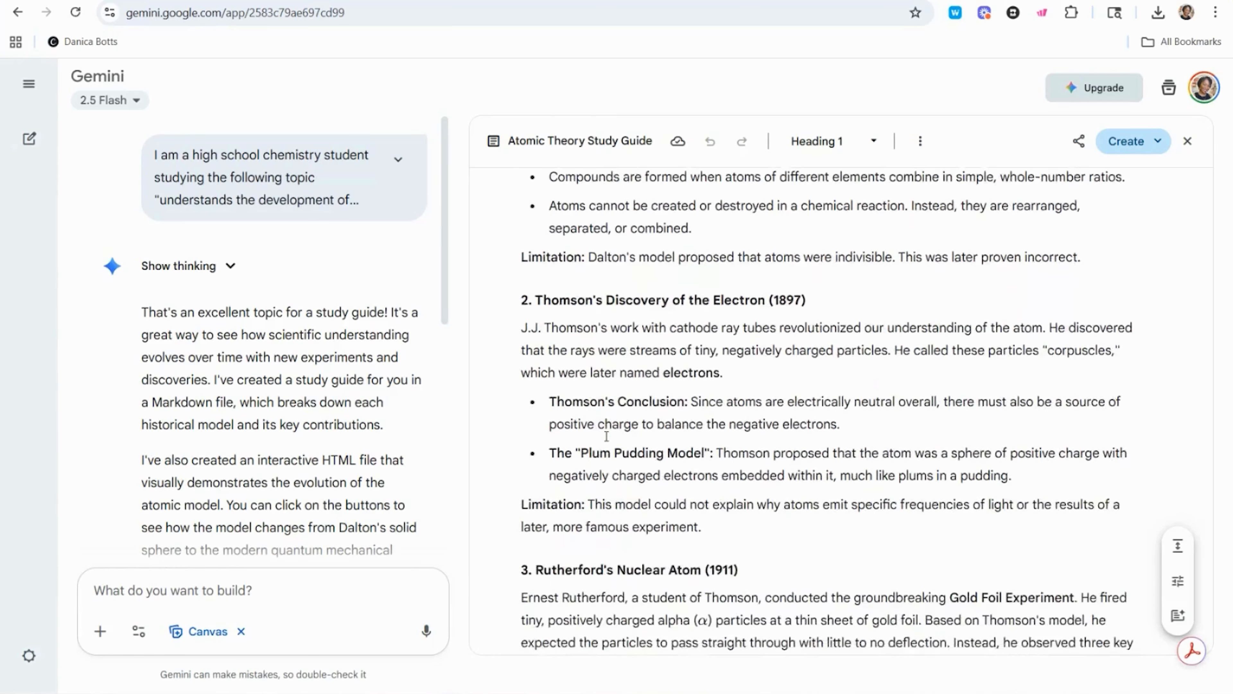
scroll(607, 436, "down", 10)
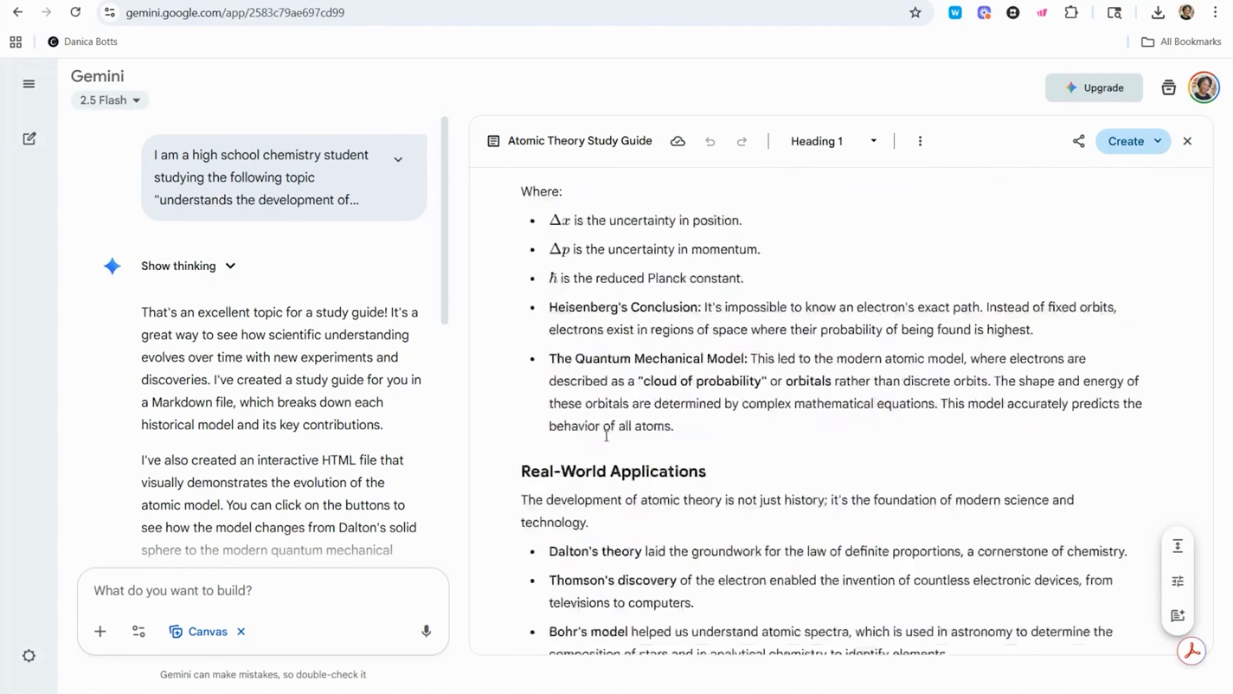
scroll(607, 436, "down", 2)
scroll(719, 427, "down", 1)
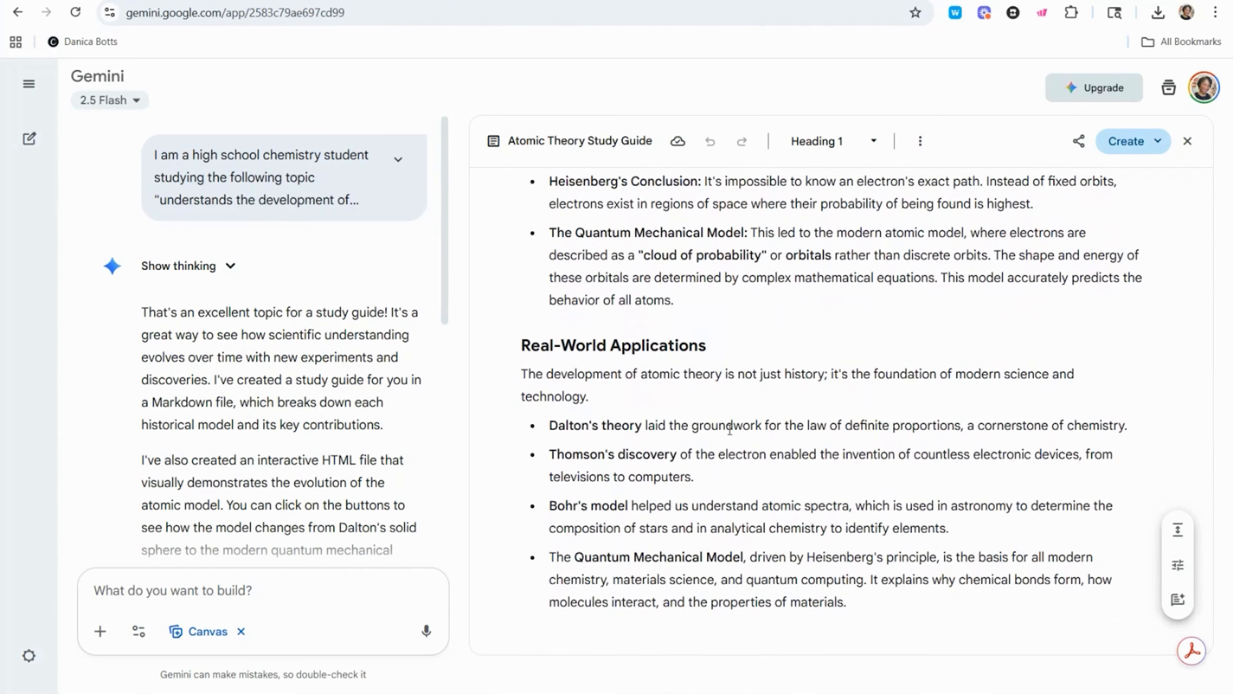
Read the chat reply and highlight its sentence about the interactive HTML file that demonstrates the evolution of the atomic model
scroll(236, 381, "down", 4)
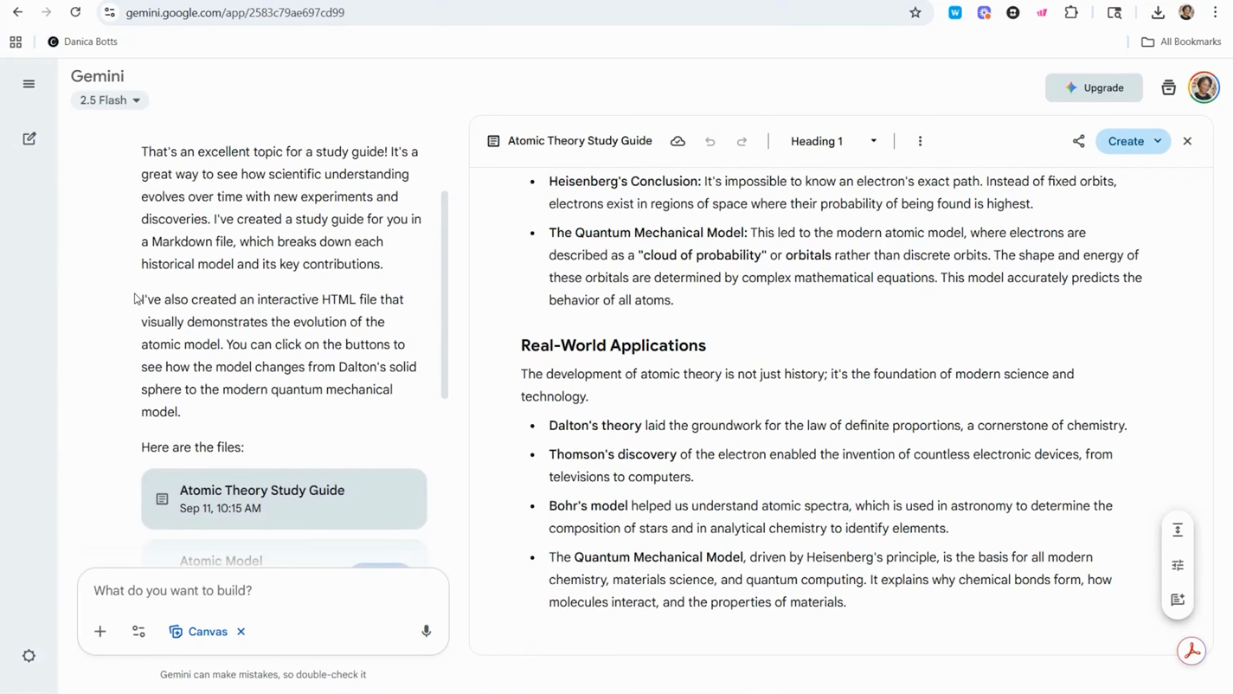
key("ctrl+plus")
key("ctrl+plus")
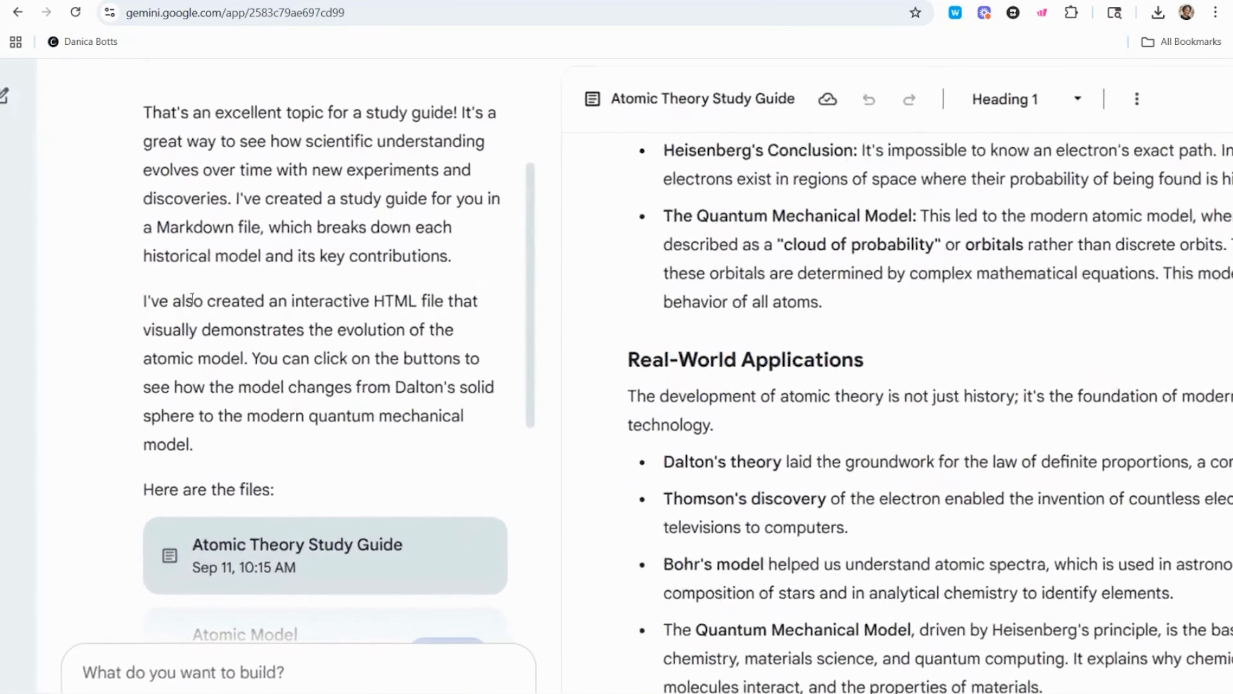
left_click_drag(144, 302, 254, 364)
key("ctrl+minus")
key("ctrl+minus")
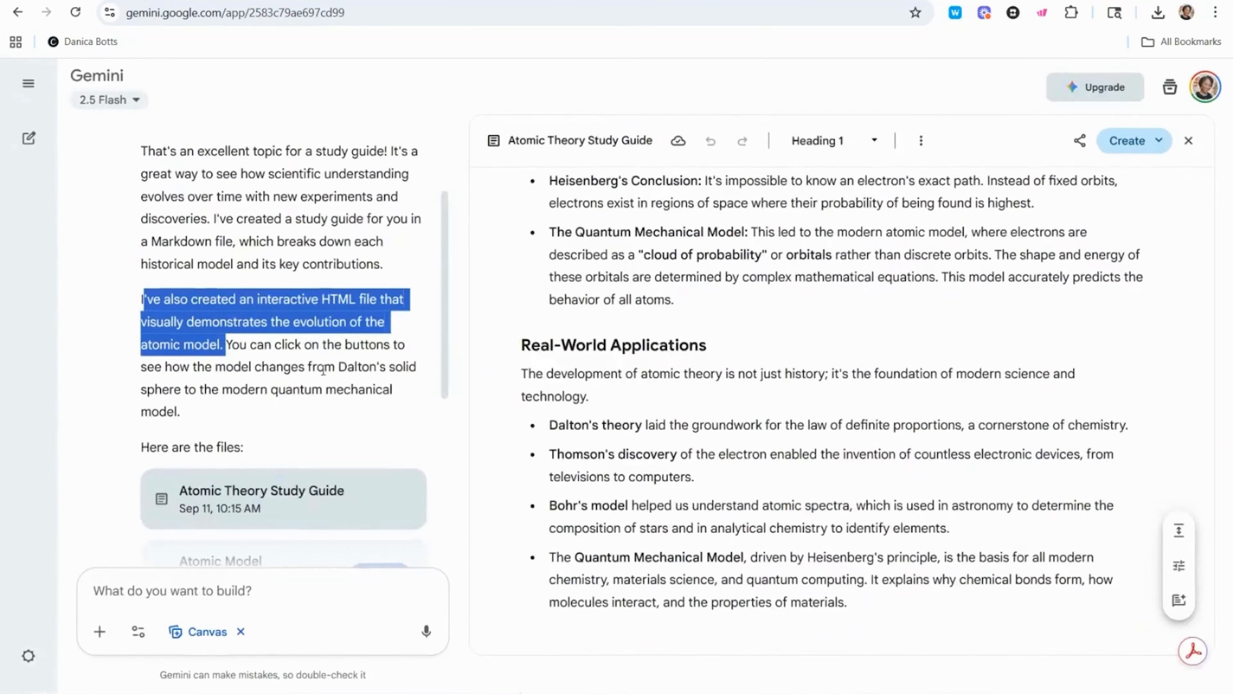
Open the Atomic Model Development file and try its Thomson and Rutherford models, dismissing any error notice
scroll(321, 392, "down", 2)
left_click(380, 419)
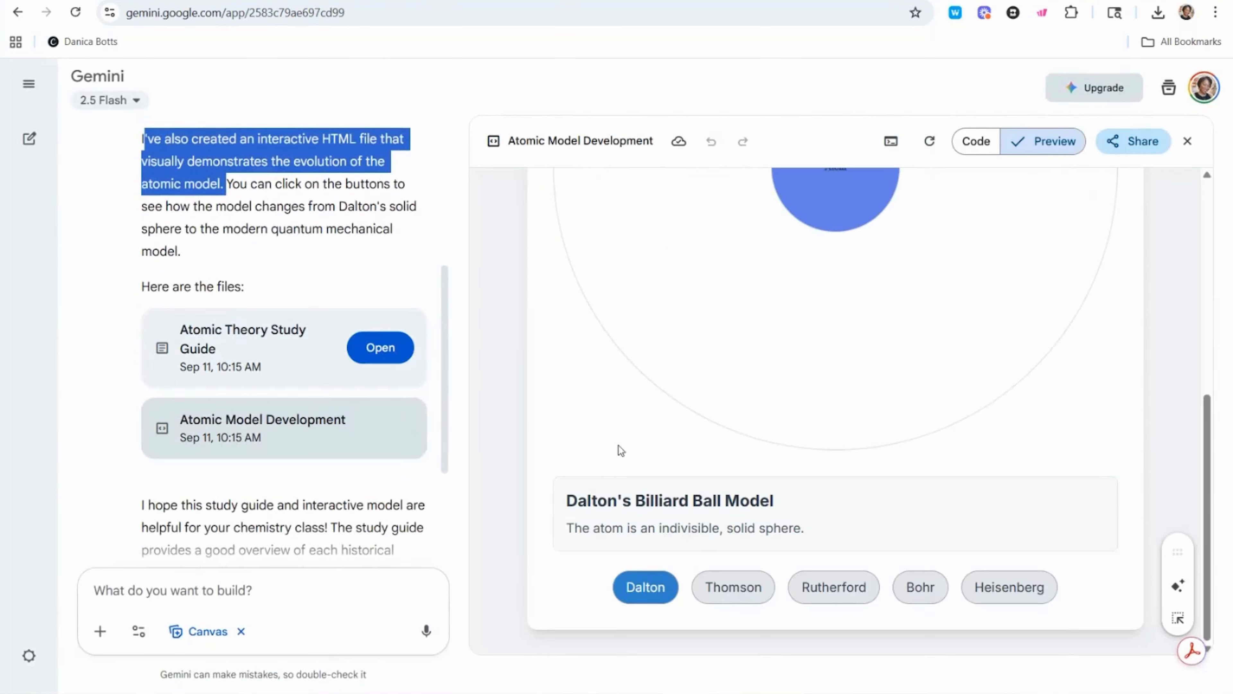
left_click(741, 590)
scroll(662, 468, "up", 5)
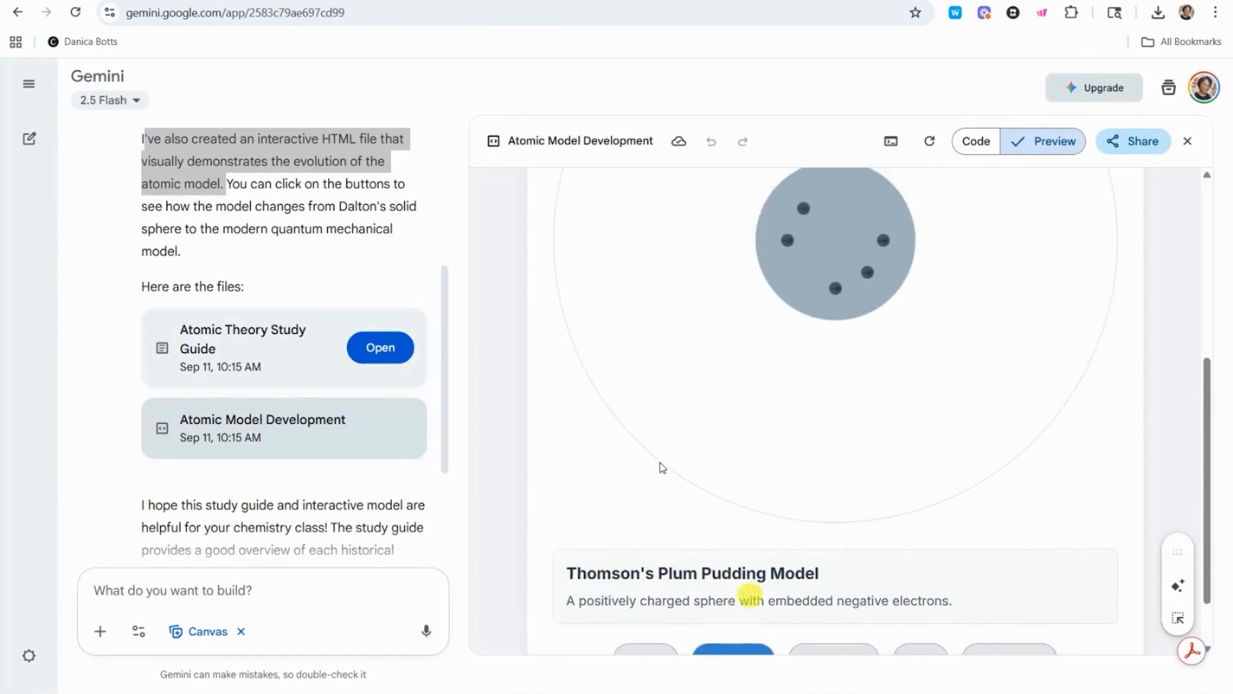
scroll(661, 467, "down", 5)
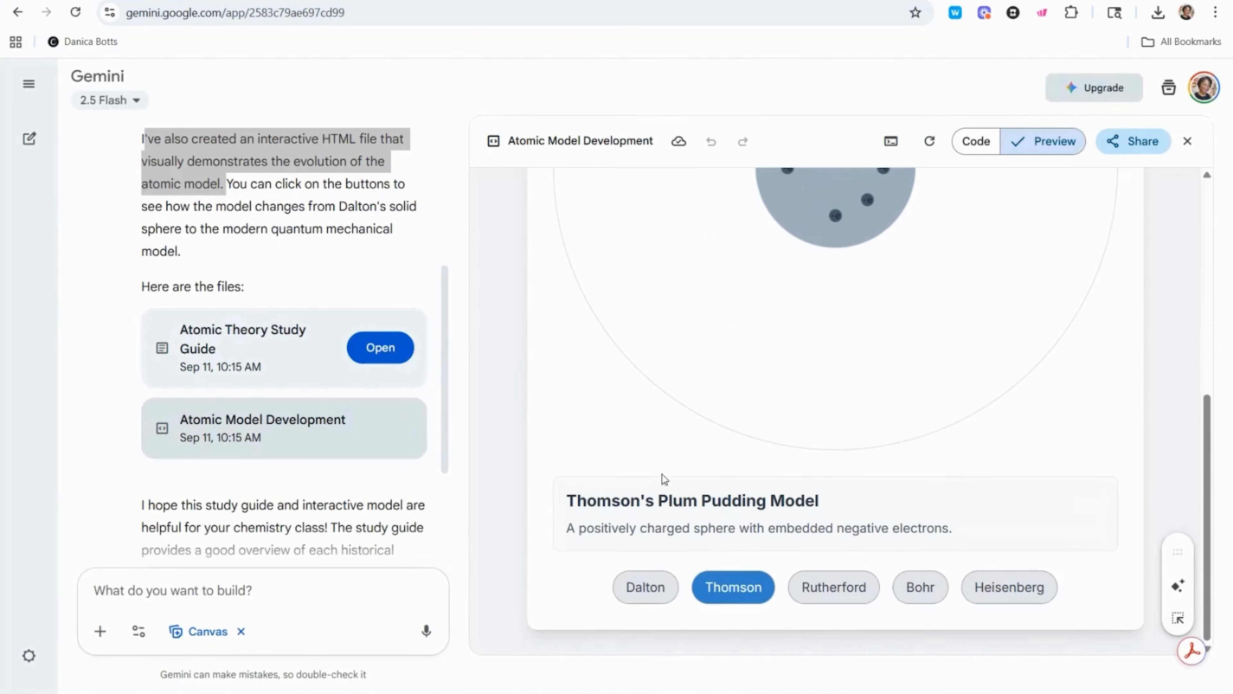
left_click(818, 592)
scroll(780, 392, "up", 10)
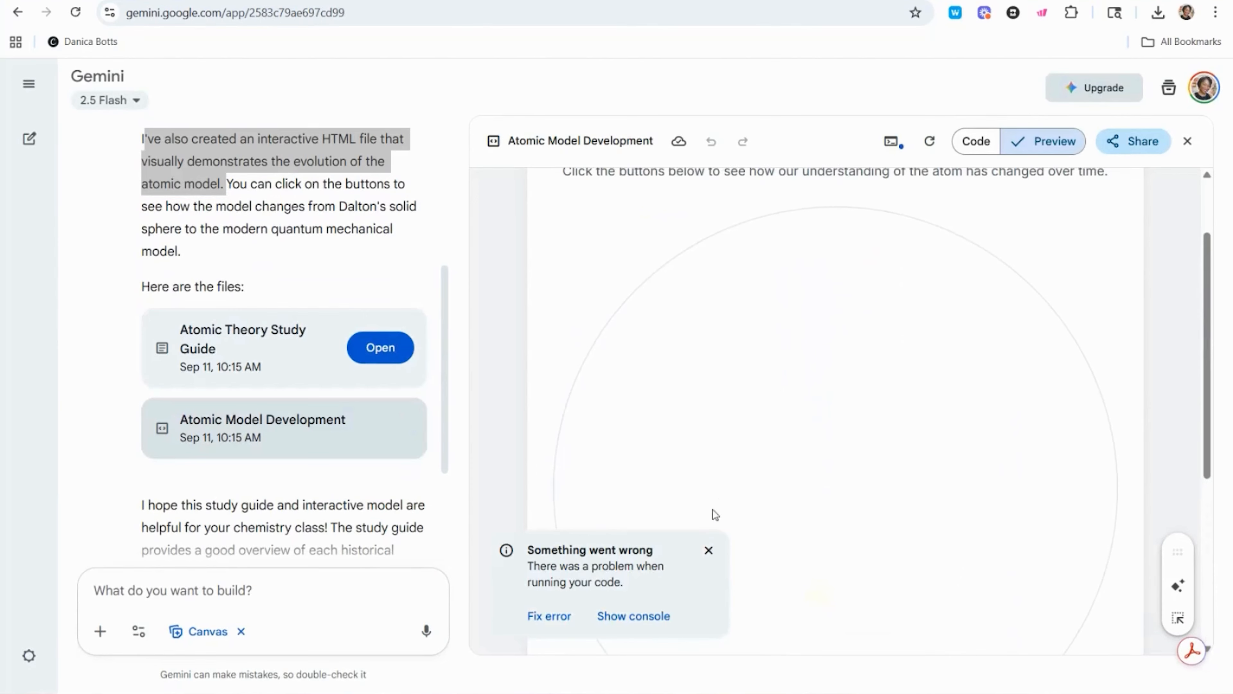
left_click(708, 550)
Reopen the Atomic Theory Study Guide and create an infographic from it
scroll(402, 444, "up", 2)
left_click(387, 428)
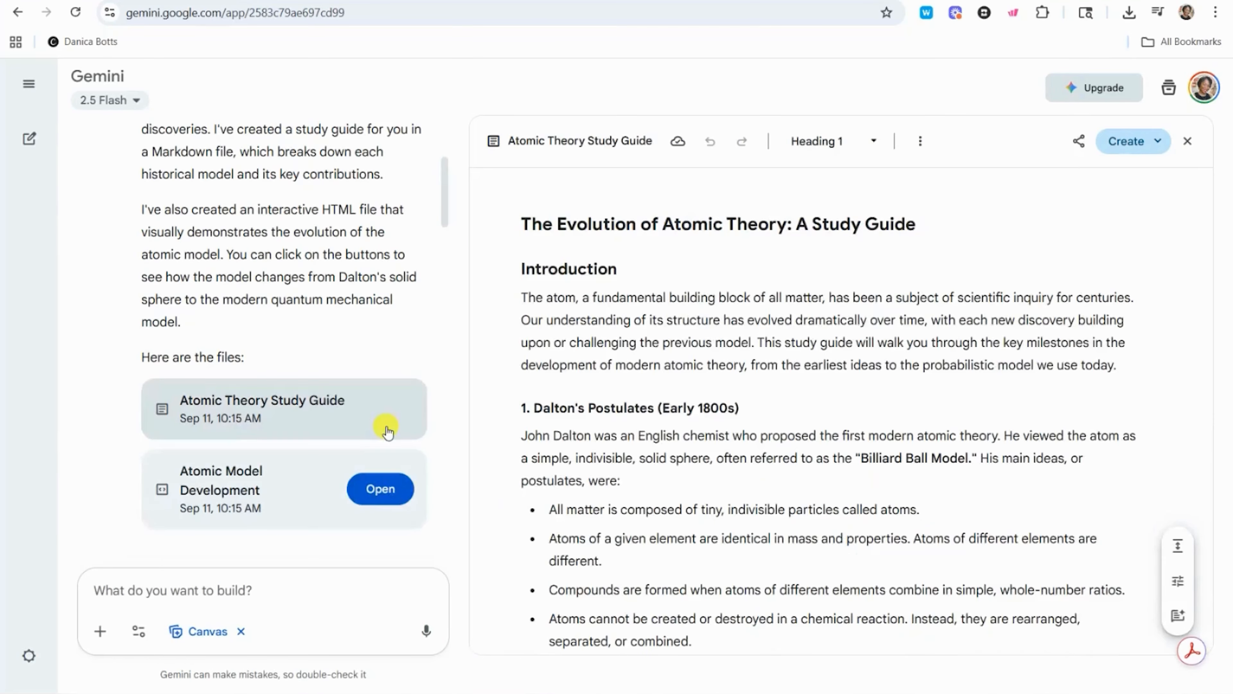
left_click(1159, 142)
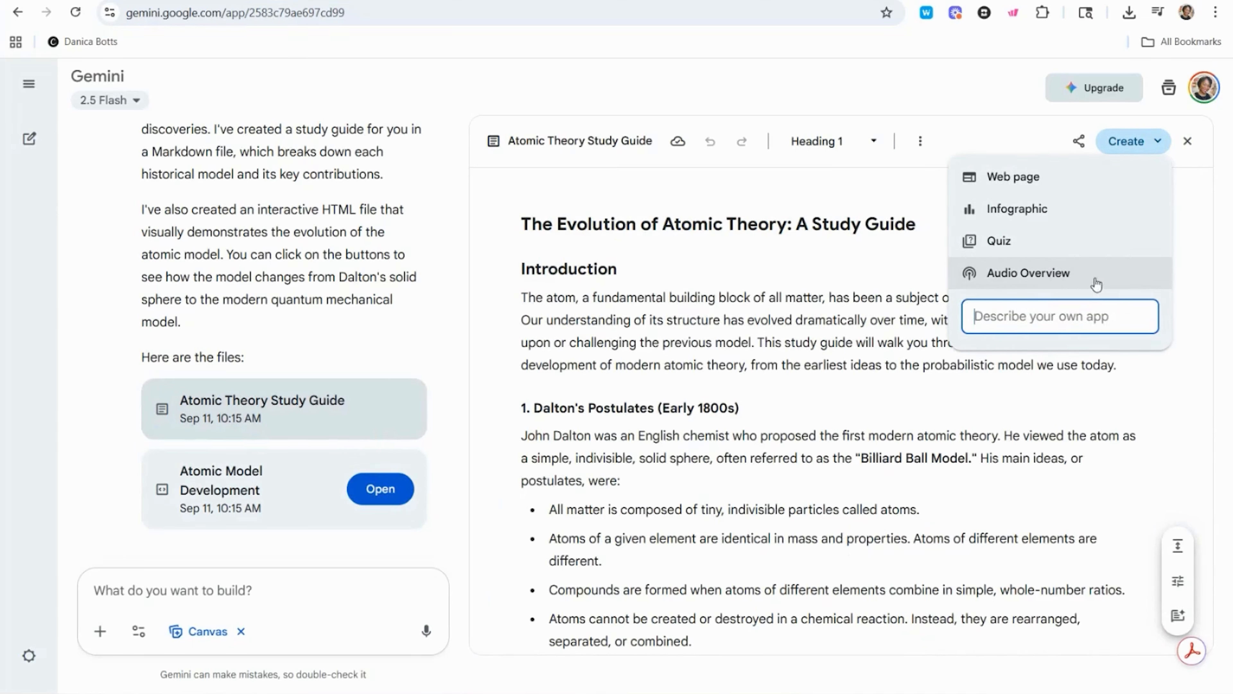
left_click(1103, 217)
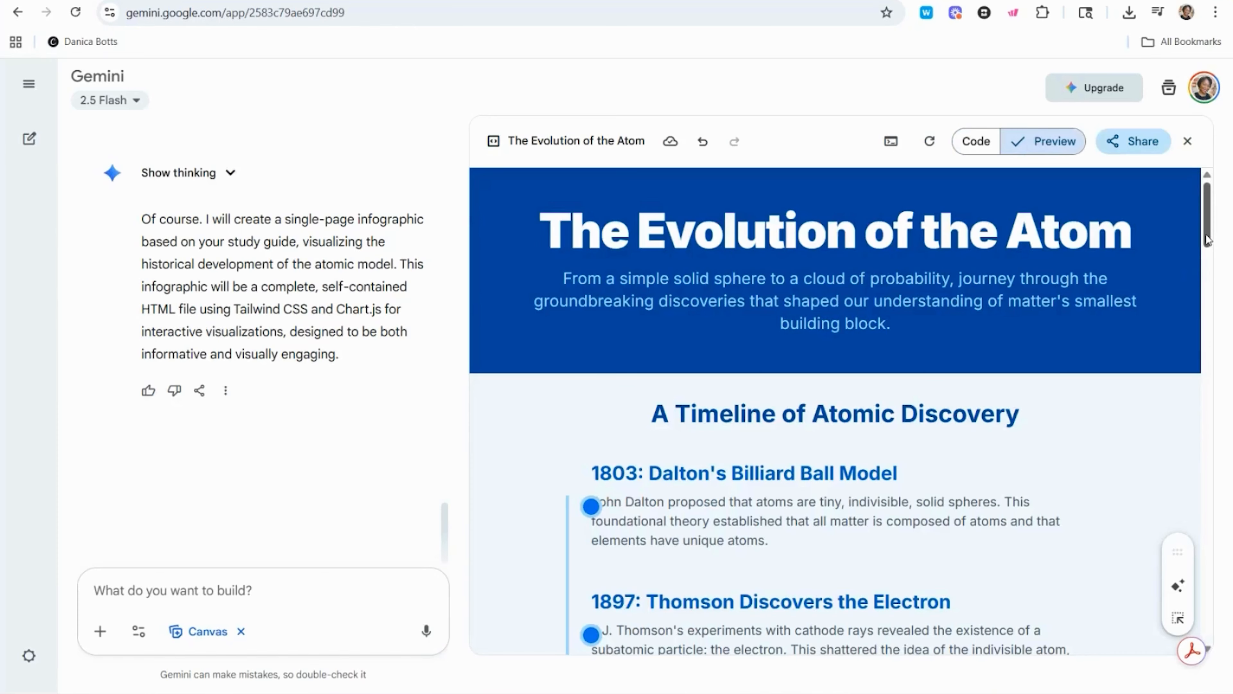
mouse_move(1207, 239)
left_mouse_down()
mouse_move(1195, 618)
mouse_move(1221, 227)
left_mouse_up()
Submit the prompt "flashcards" and look through the generated questions and answers
left_click(122, 596)
type("flashcards")
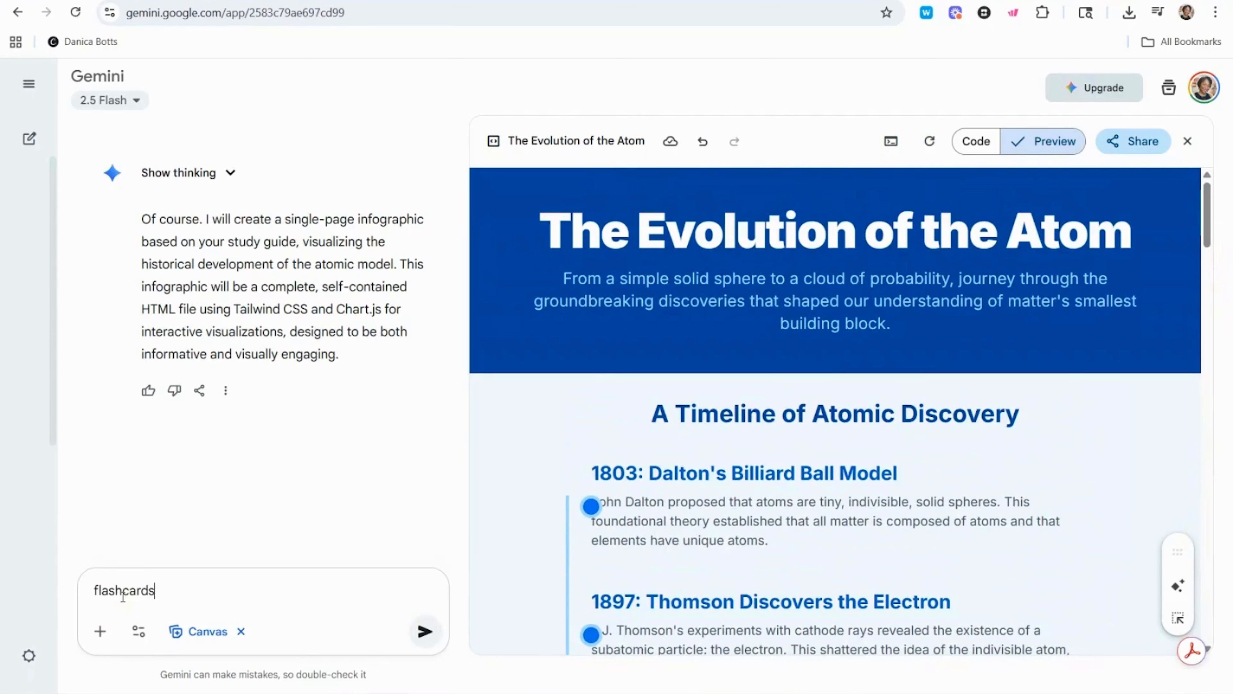
key("Return")
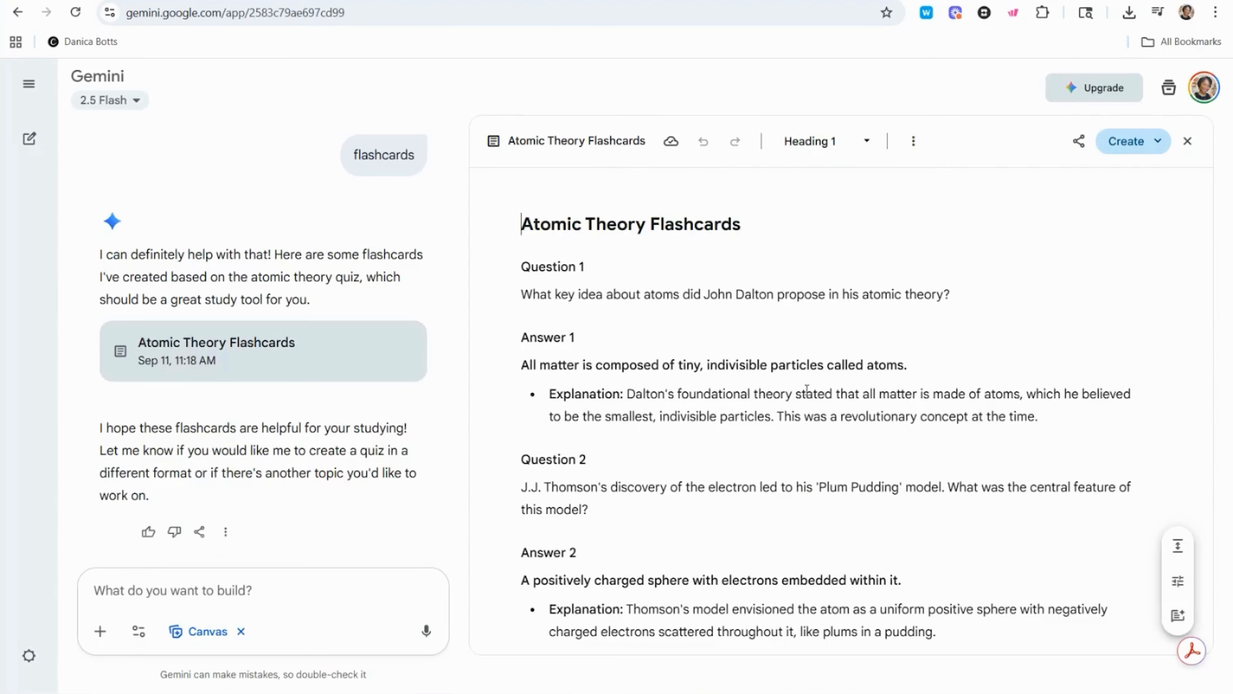
scroll(669, 414, "down", 5)
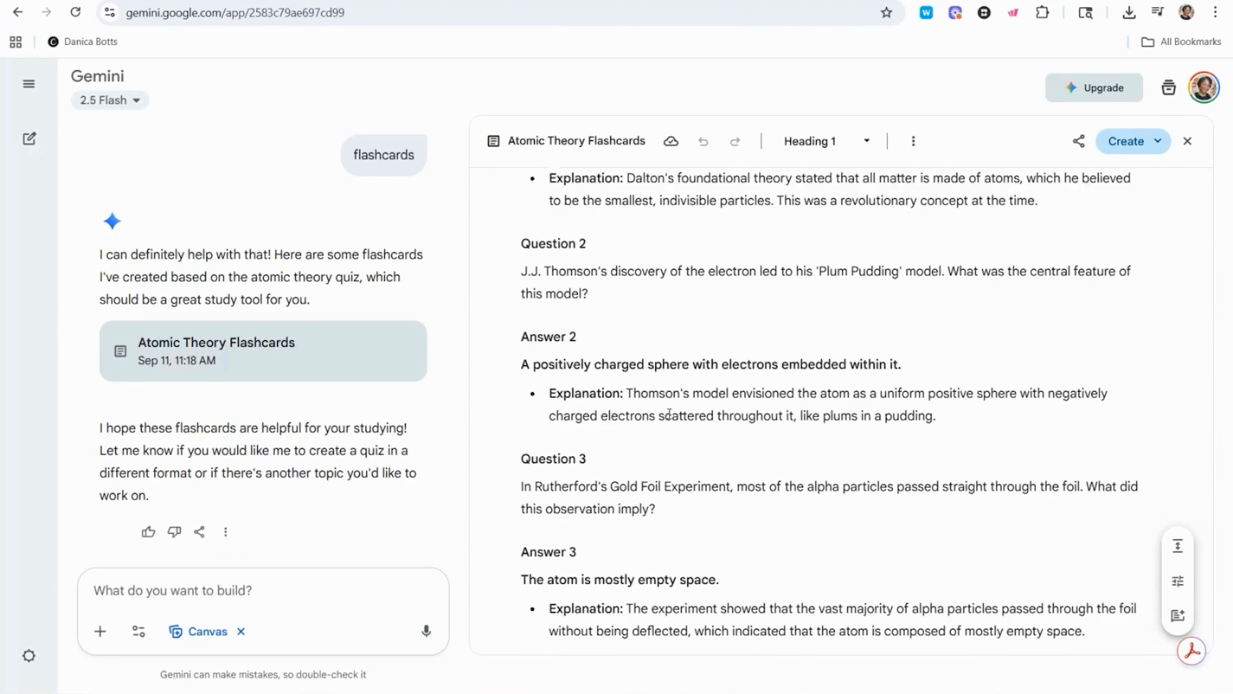
scroll(669, 414, "down", 3)
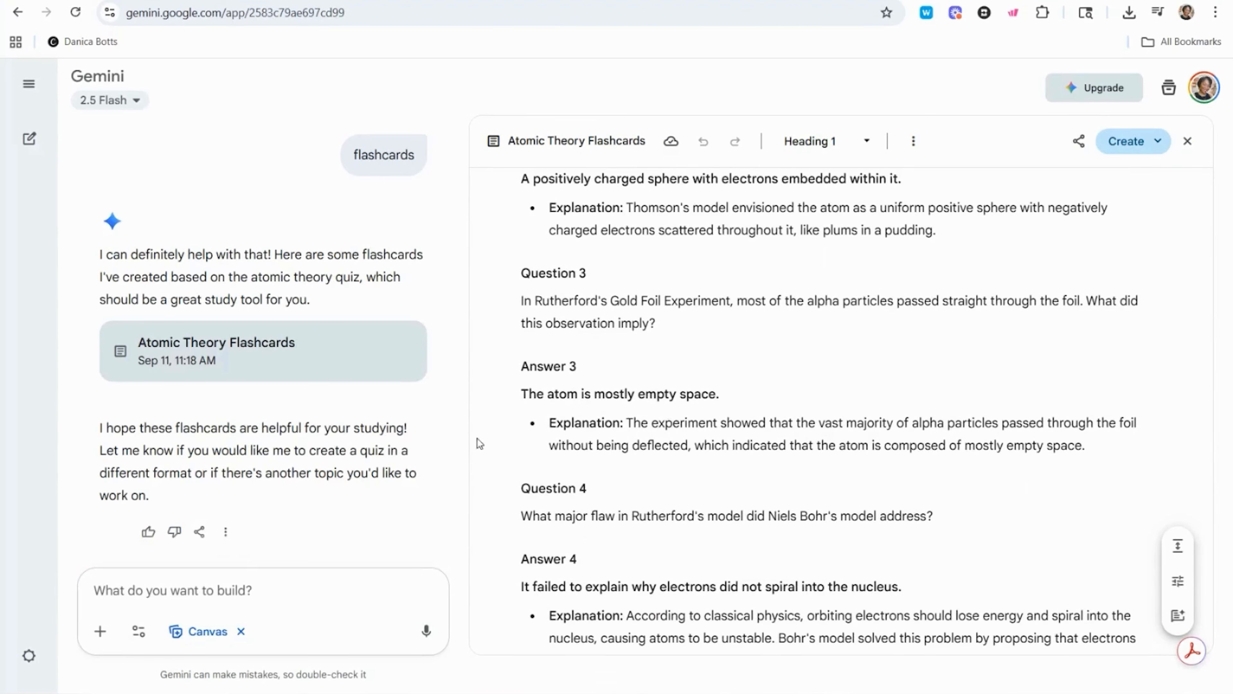
Submit the follow-up prompt "interactive flashcards" to get a clickable version of the cards
left_click(208, 587)
type("interactive f")
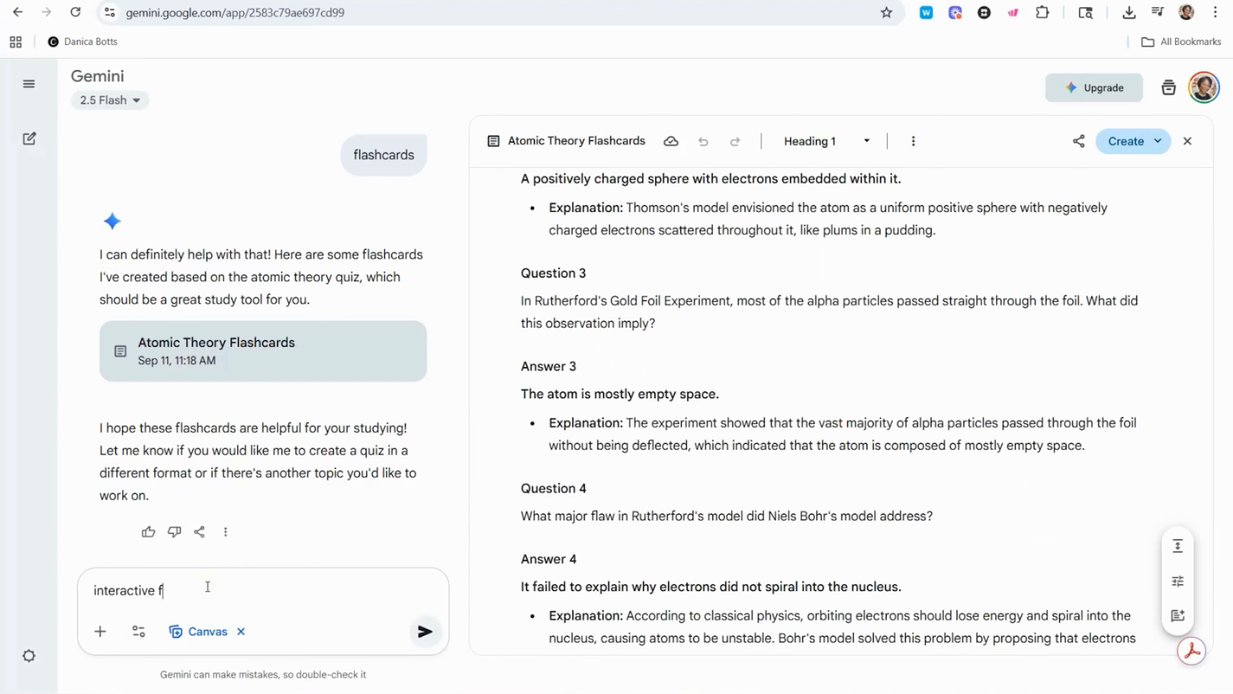
type("lashcards")
left_click(437, 646)
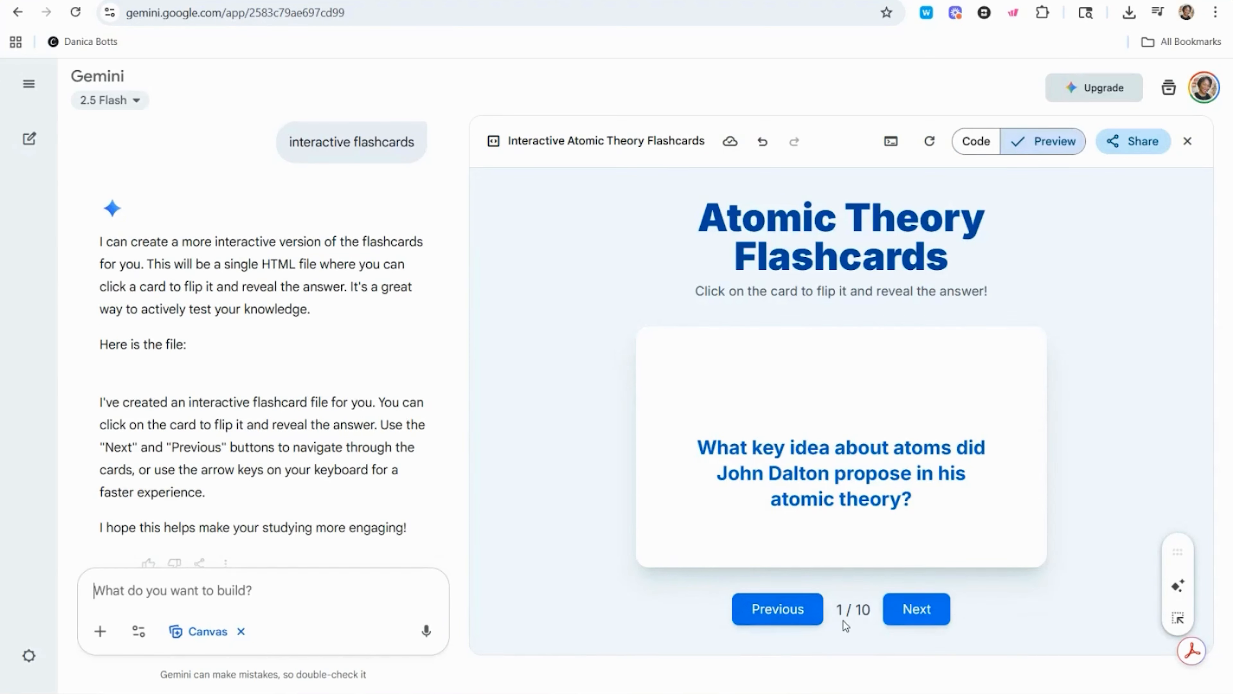
Page forward through the interactive atomic theory flashcards, flipping some of them to check their answers
left_click(913, 613)
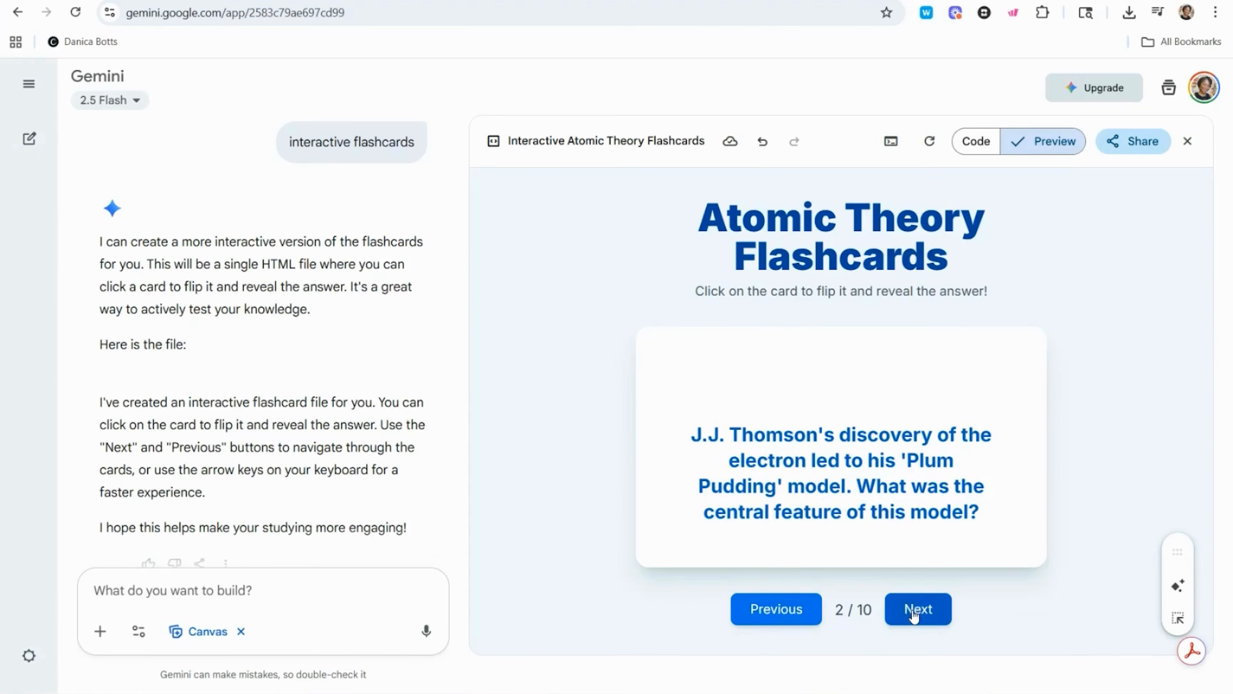
left_click(913, 614)
left_click(913, 611)
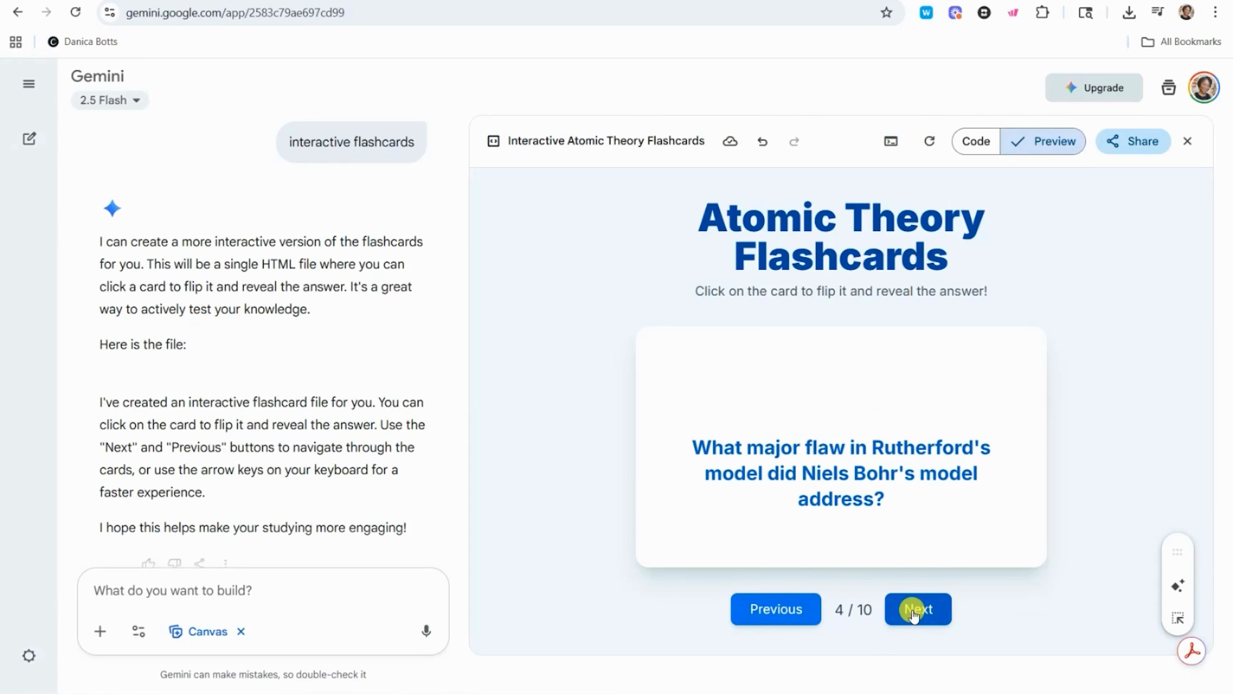
left_click(913, 609)
left_click(906, 537)
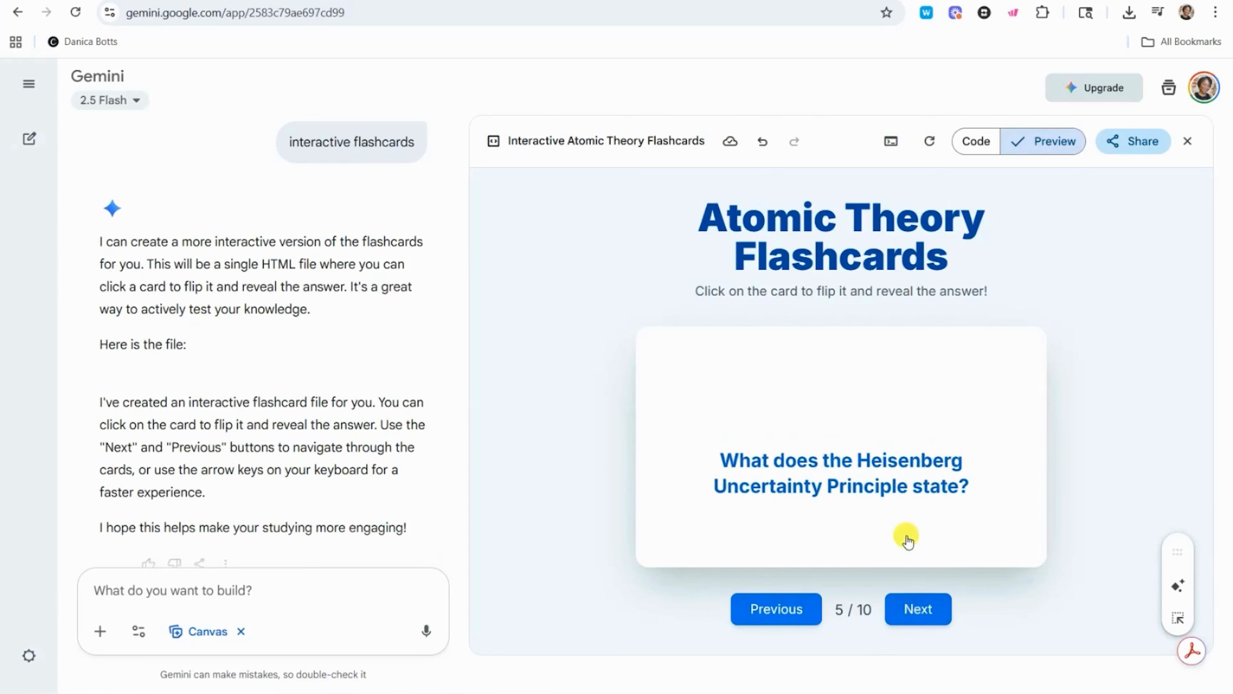
left_click(918, 607)
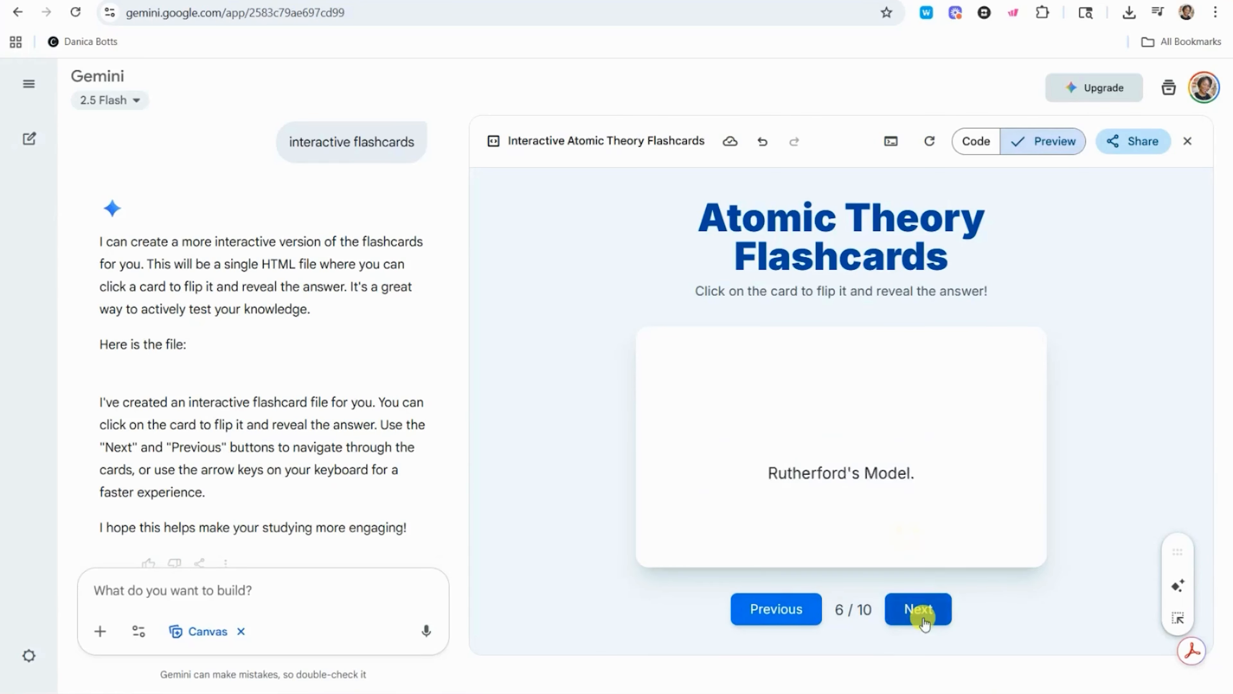
left_click(913, 543)
left_click(922, 609)
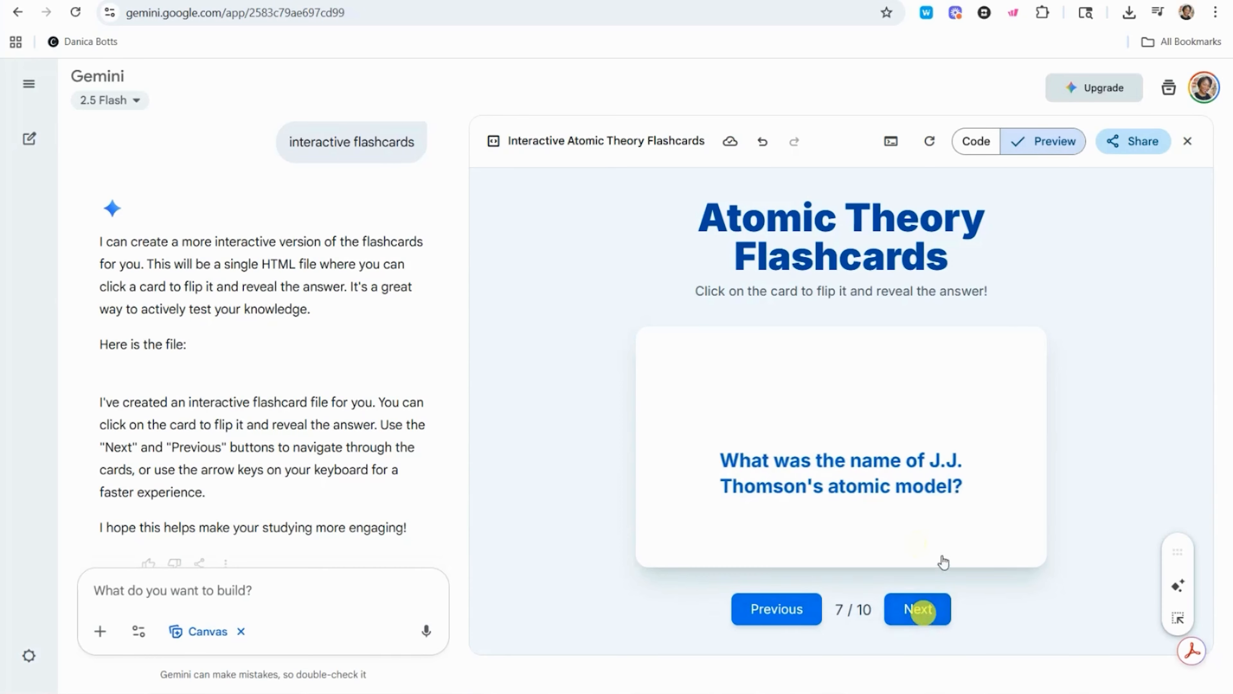
left_click(935, 613)
left_click(928, 550)
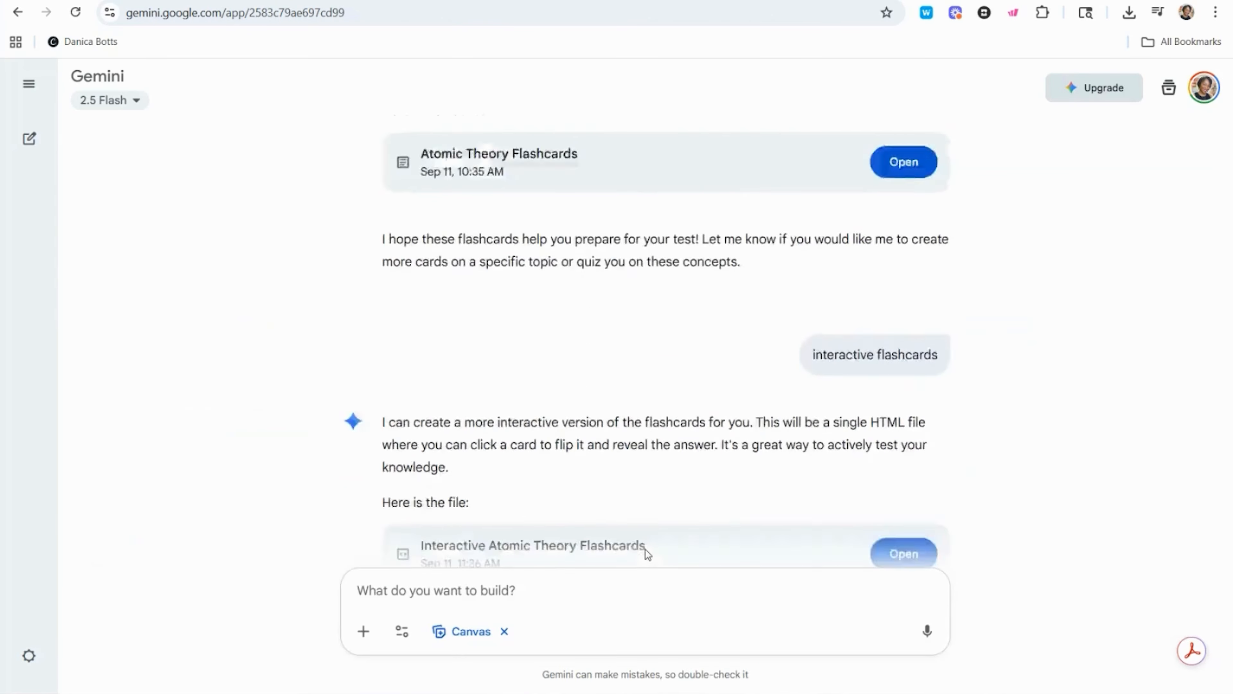
Create a quiz from the Atomic Theory Study Guide and expand the model's thinking behind it
scroll(646, 550, "up", 15)
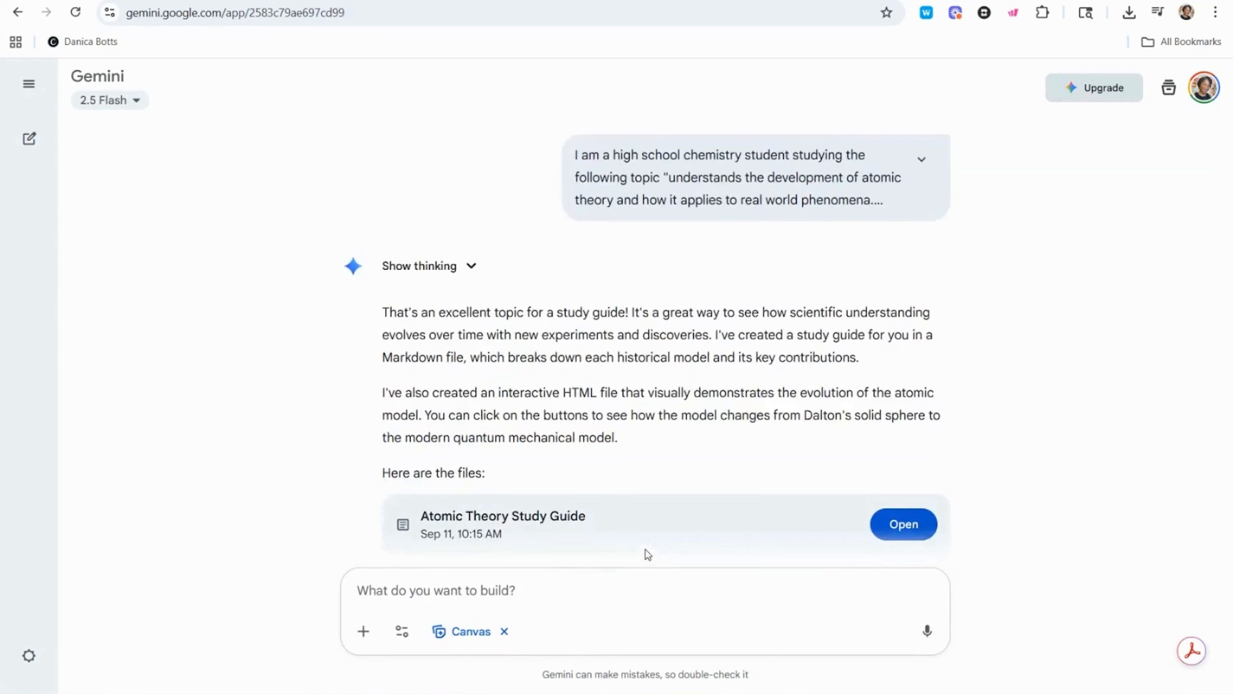
left_click(902, 444)
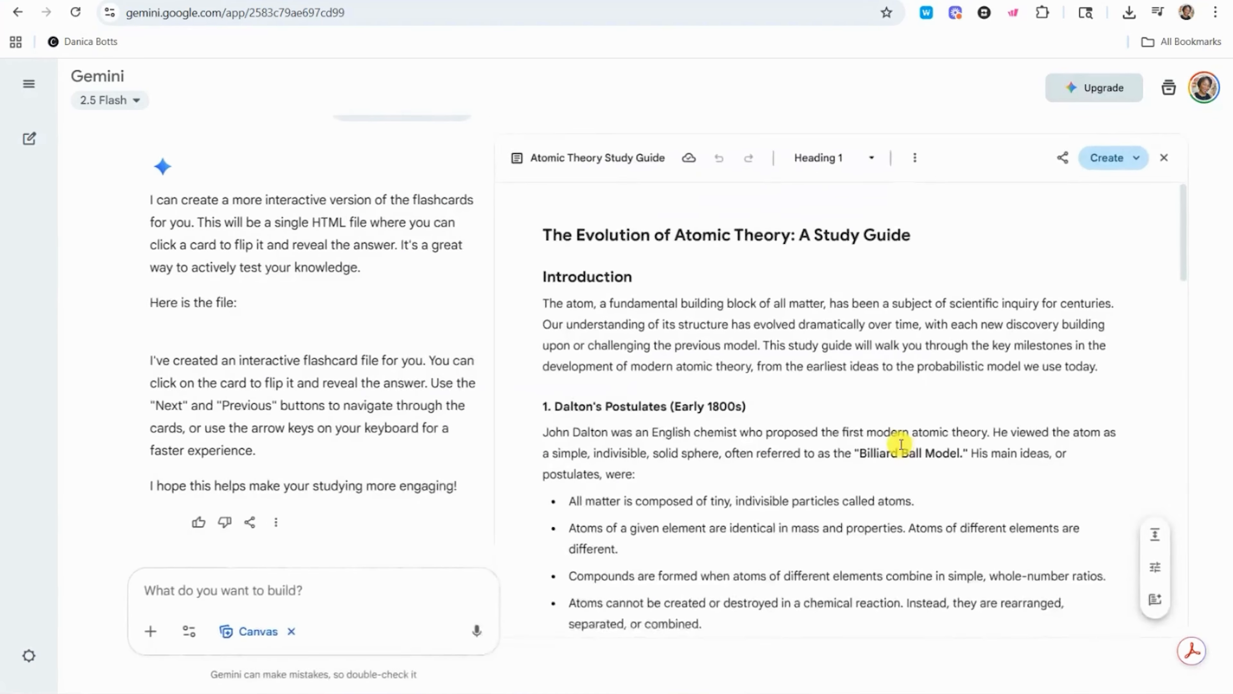
left_click(1149, 142)
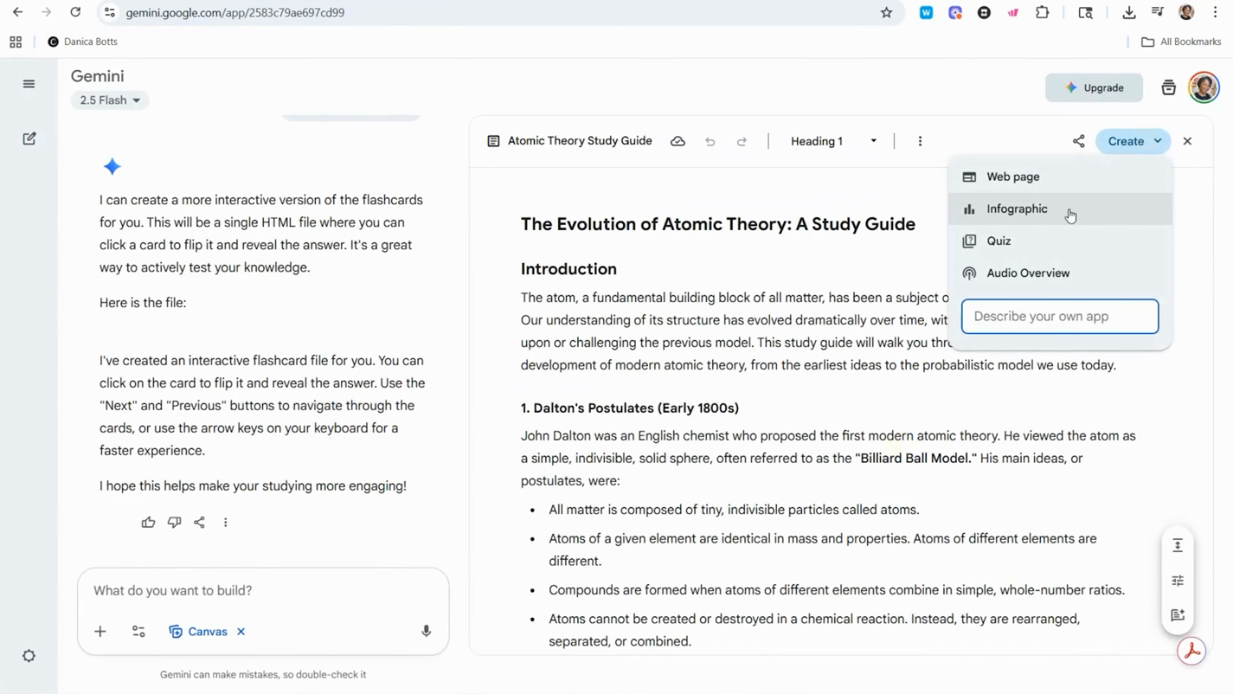
left_click(1038, 242)
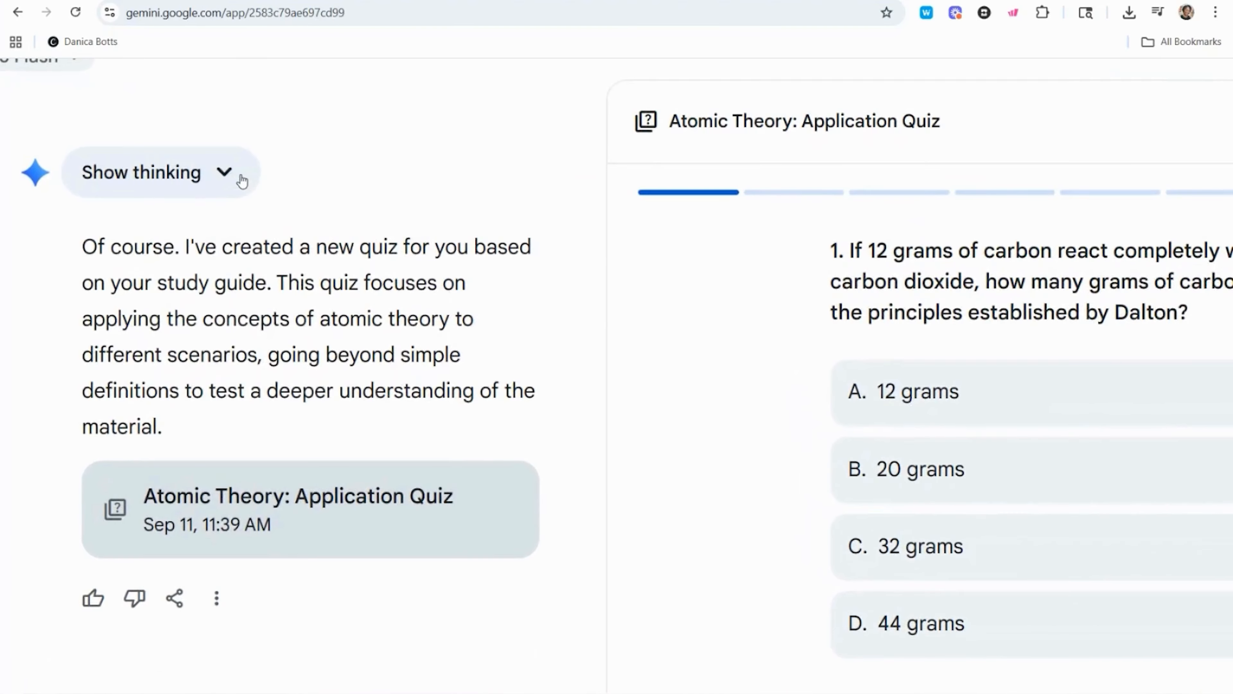
left_click(237, 177)
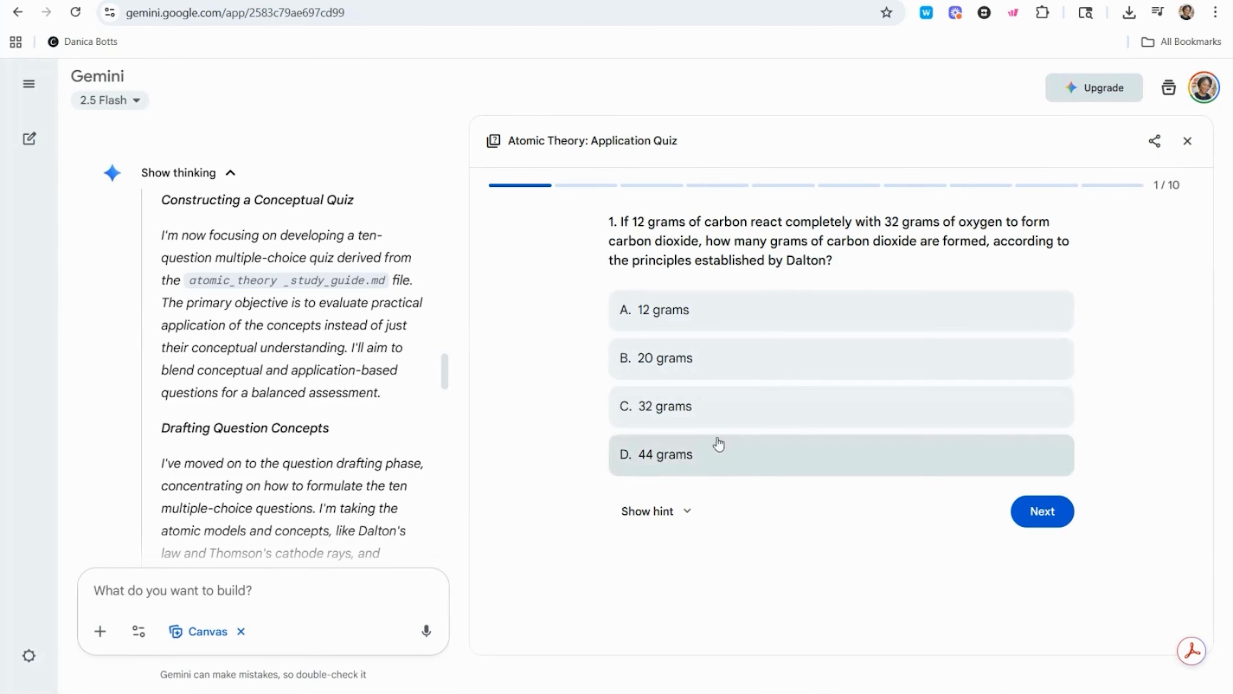
Show the hint for the first quiz question, answer it with "20 grams" and page ahead through the following questions
left_click(688, 517)
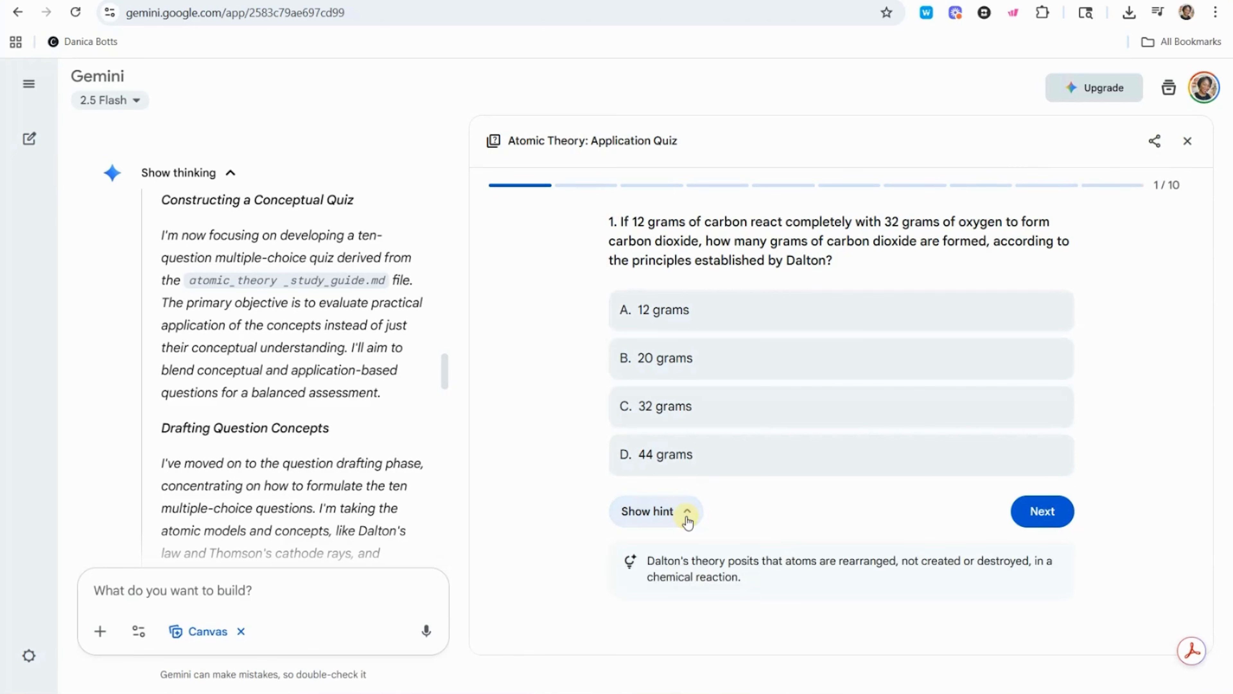
left_click(713, 354)
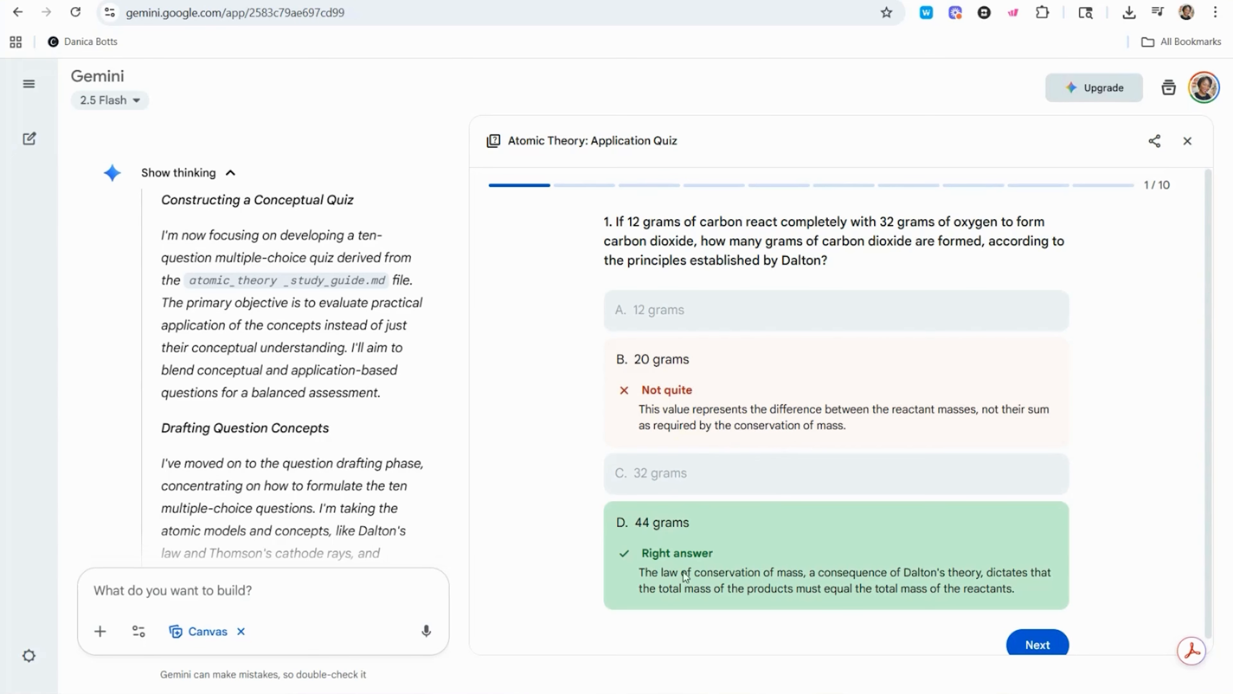
scroll(854, 562, "down", 1)
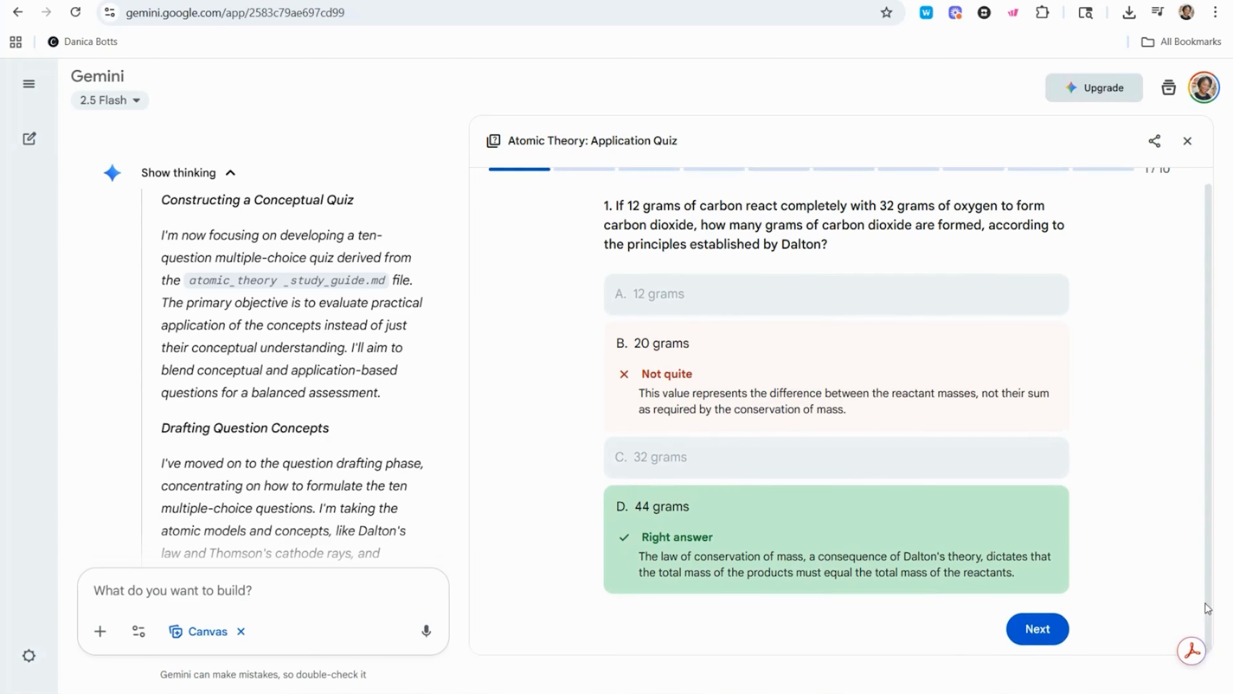
left_click(1023, 630)
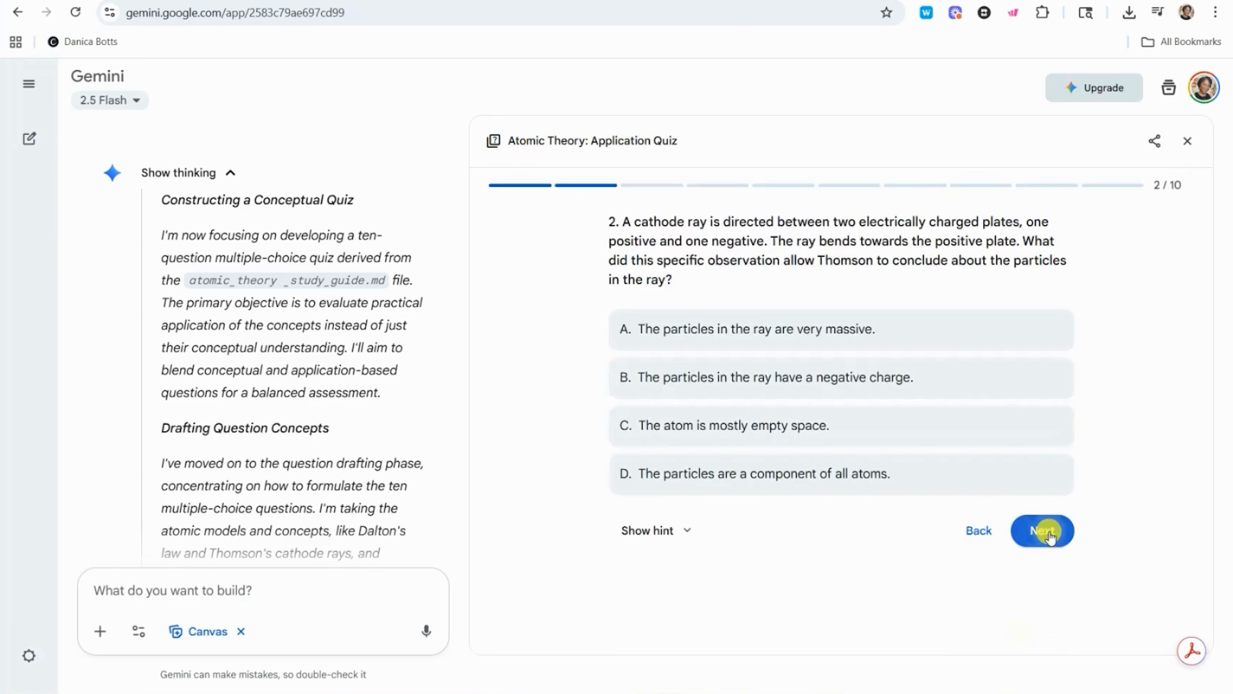
left_click(1046, 535)
left_click(1046, 532)
left_click(1047, 532)
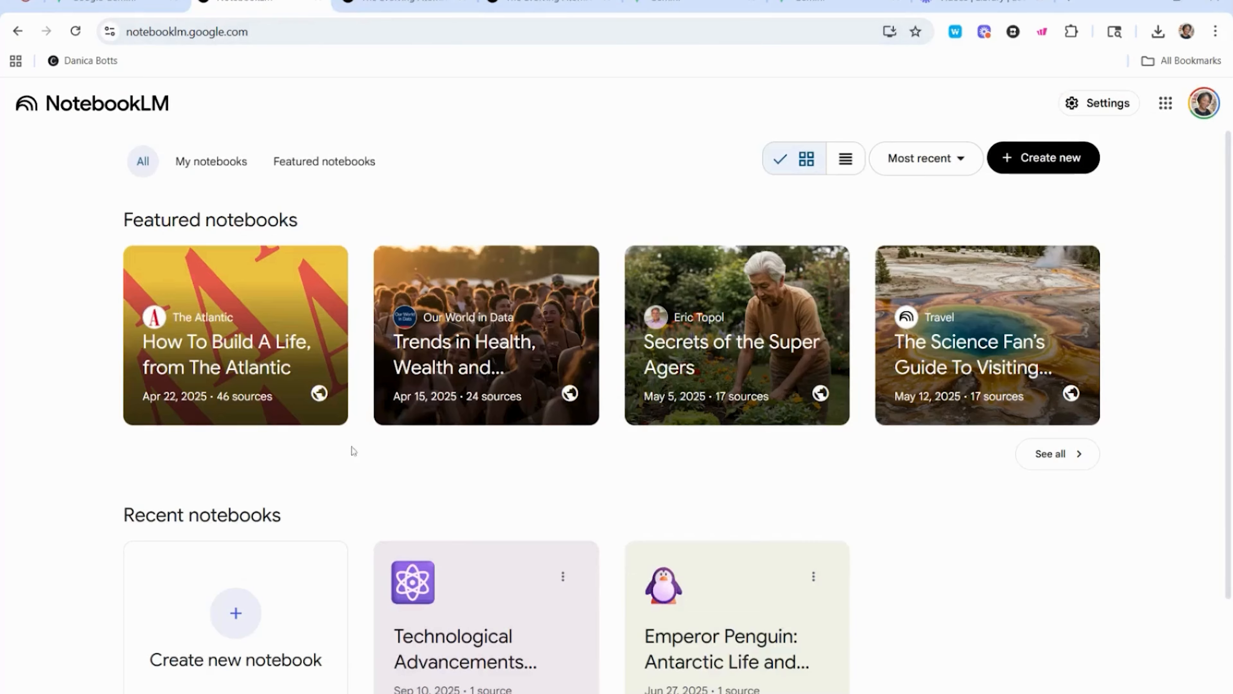
Switch to NotebookLM and create a new notebook
scroll(350, 452, "down", 3)
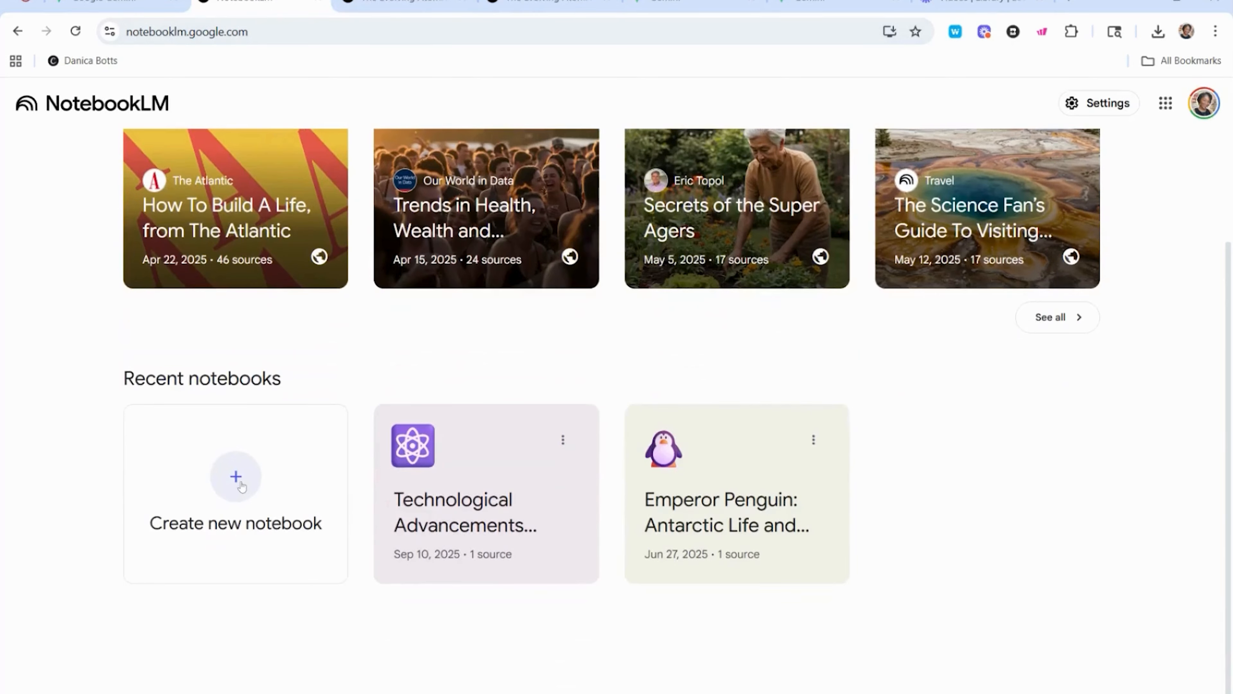
left_click(241, 487)
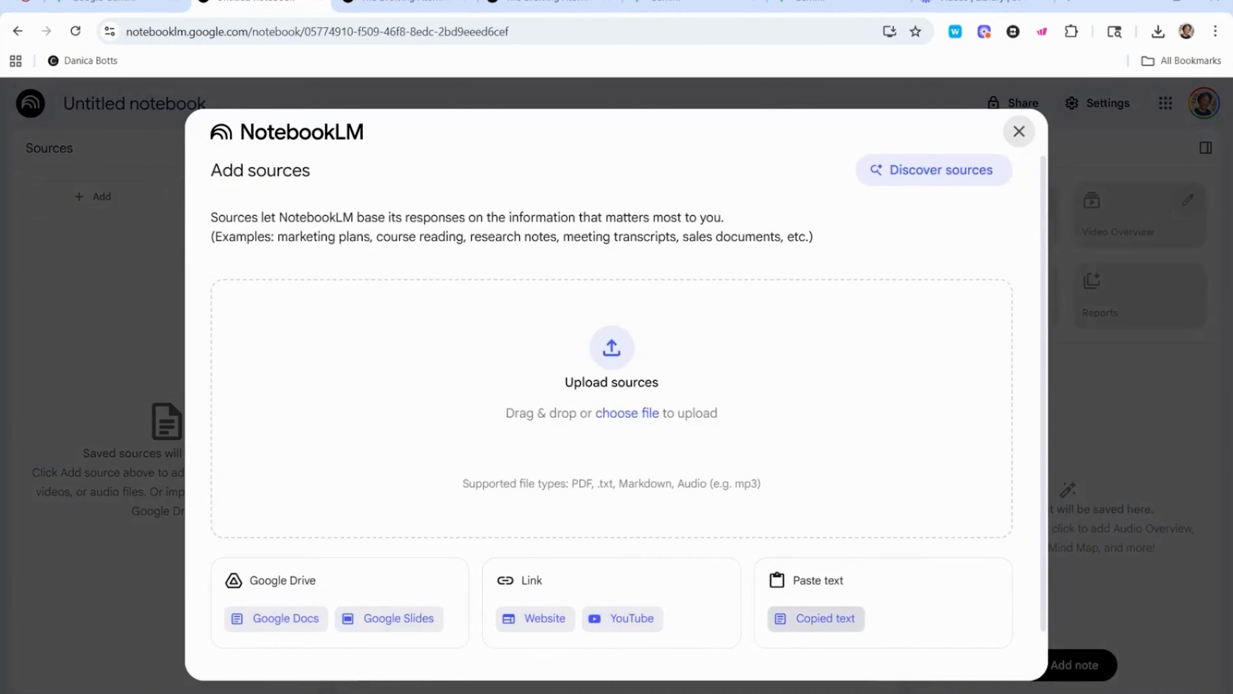
Switch back to Gemini, reopen the Atomic Theory Study Guide and copy its contents
left_click(122, 3)
scroll(284, 400, "up", 4)
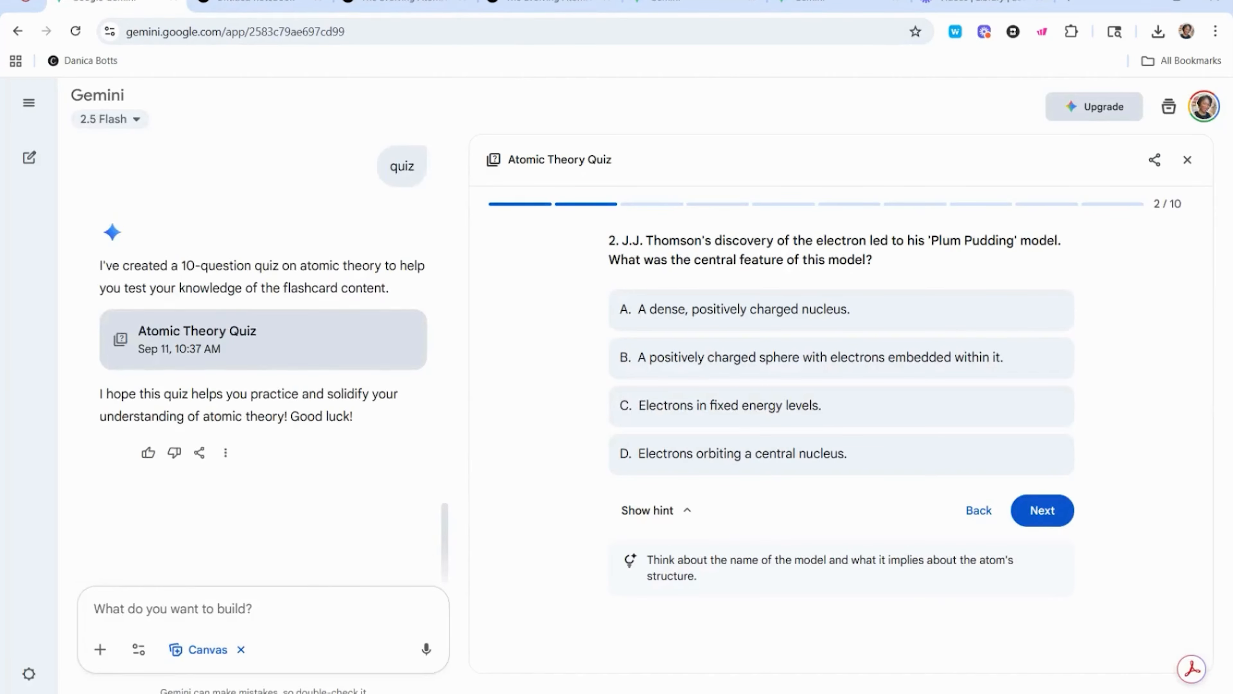
scroll(298, 421, "up", 12)
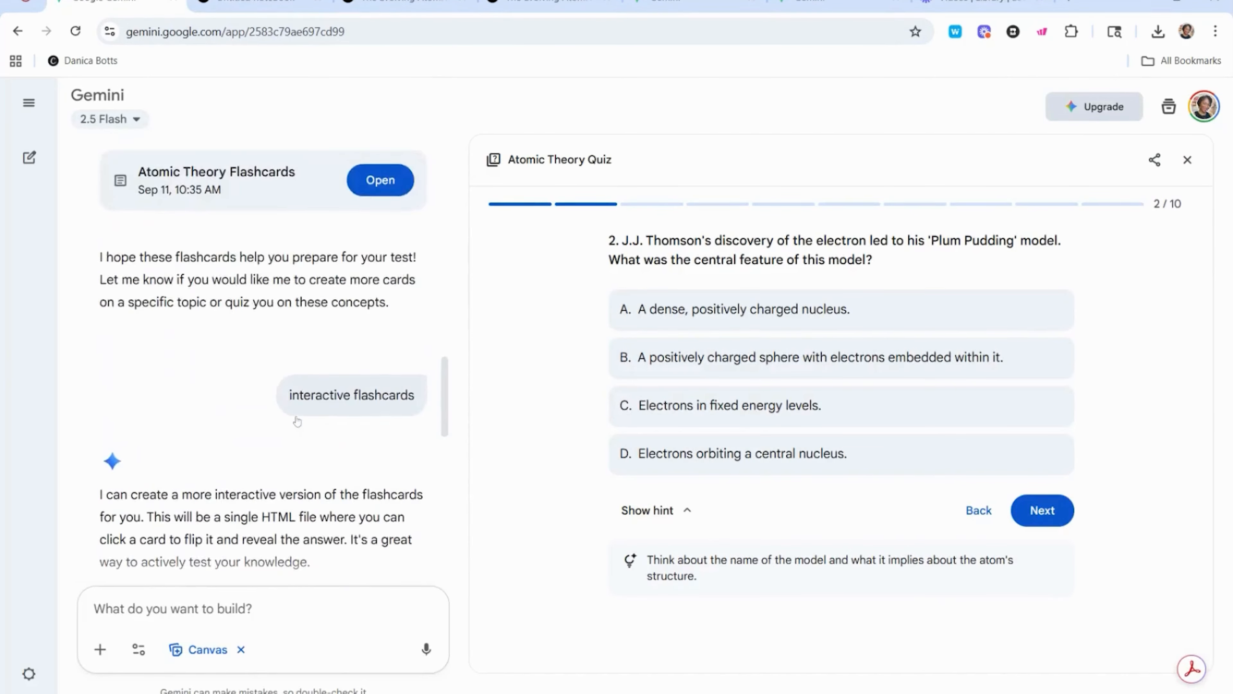
scroll(298, 421, "up", 10)
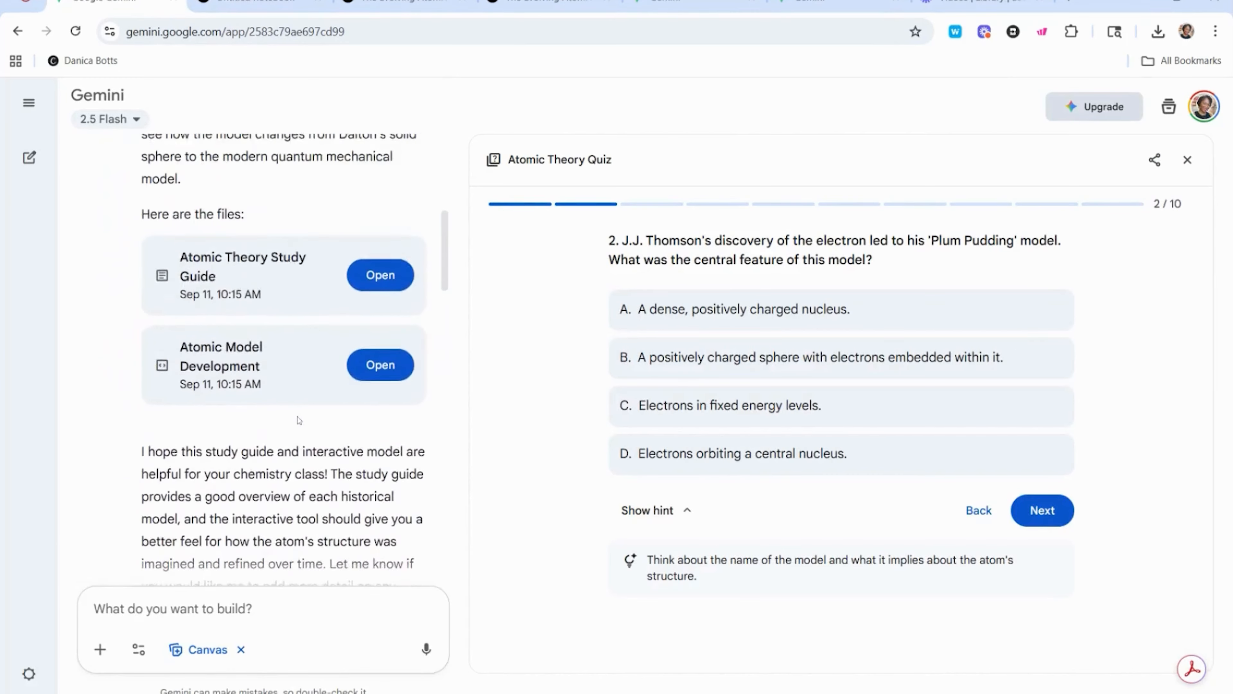
left_click(395, 363)
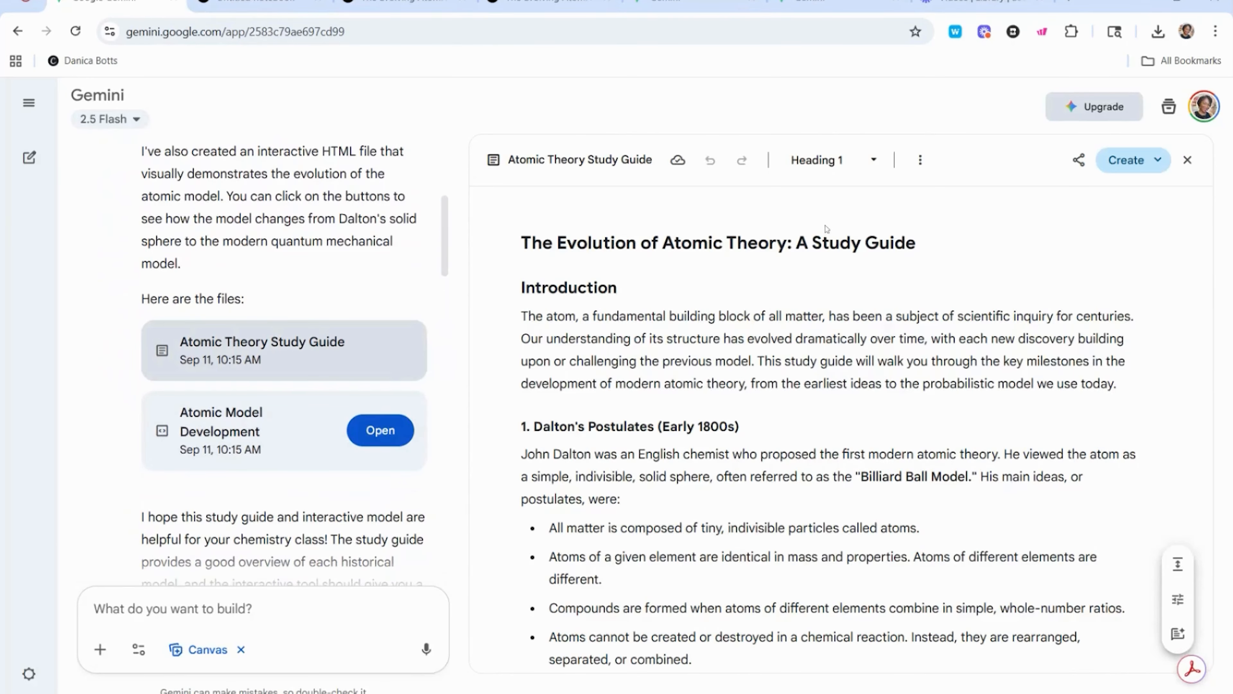
left_click(1080, 161)
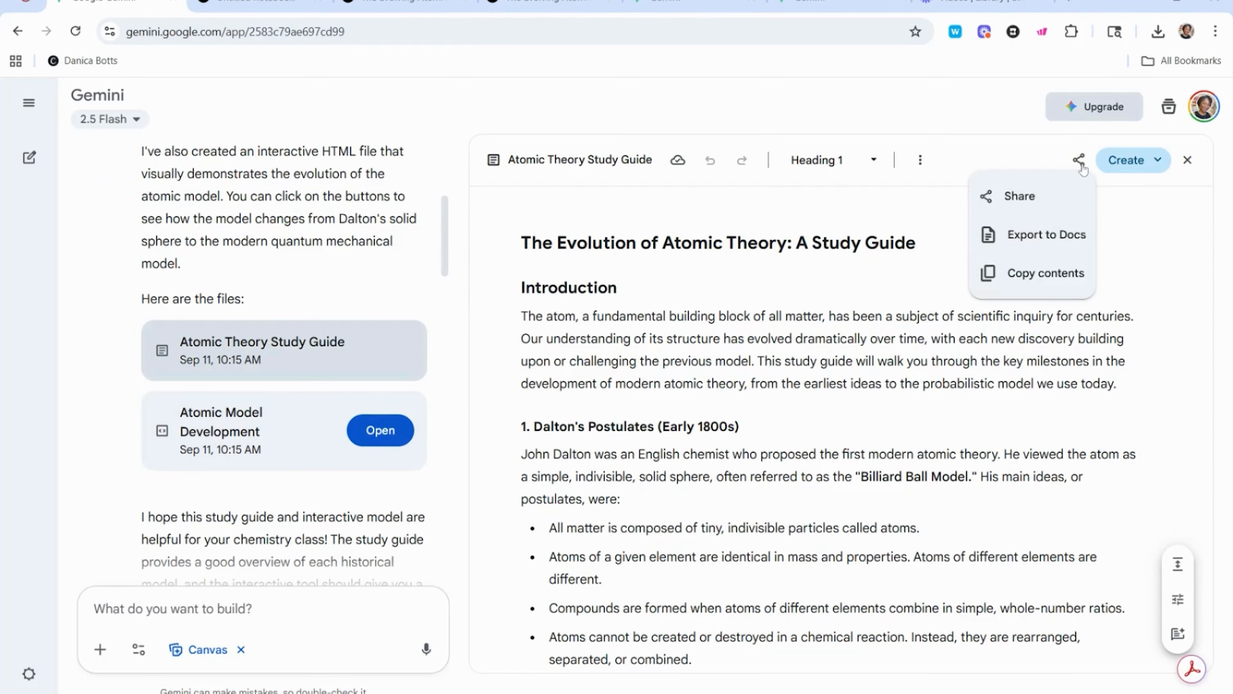
left_click(1052, 272)
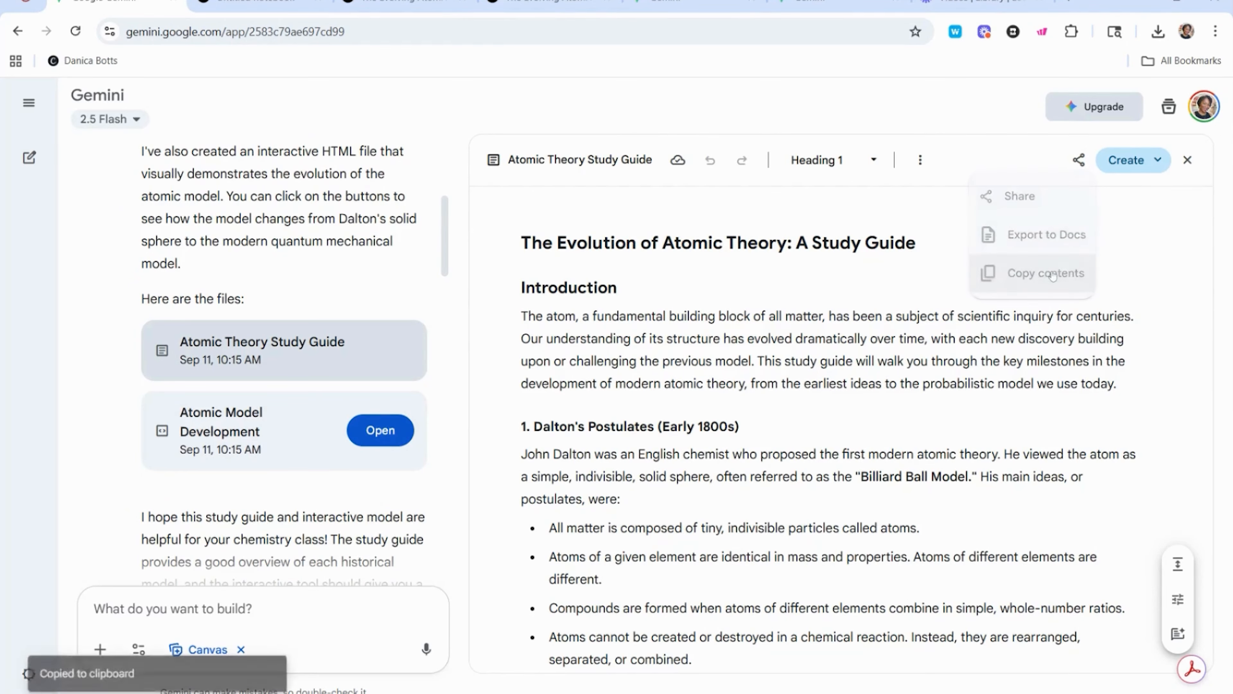
Return to the new NotebookLM notebook and insert the copied study guide as a pasted text source
left_click(253, 2)
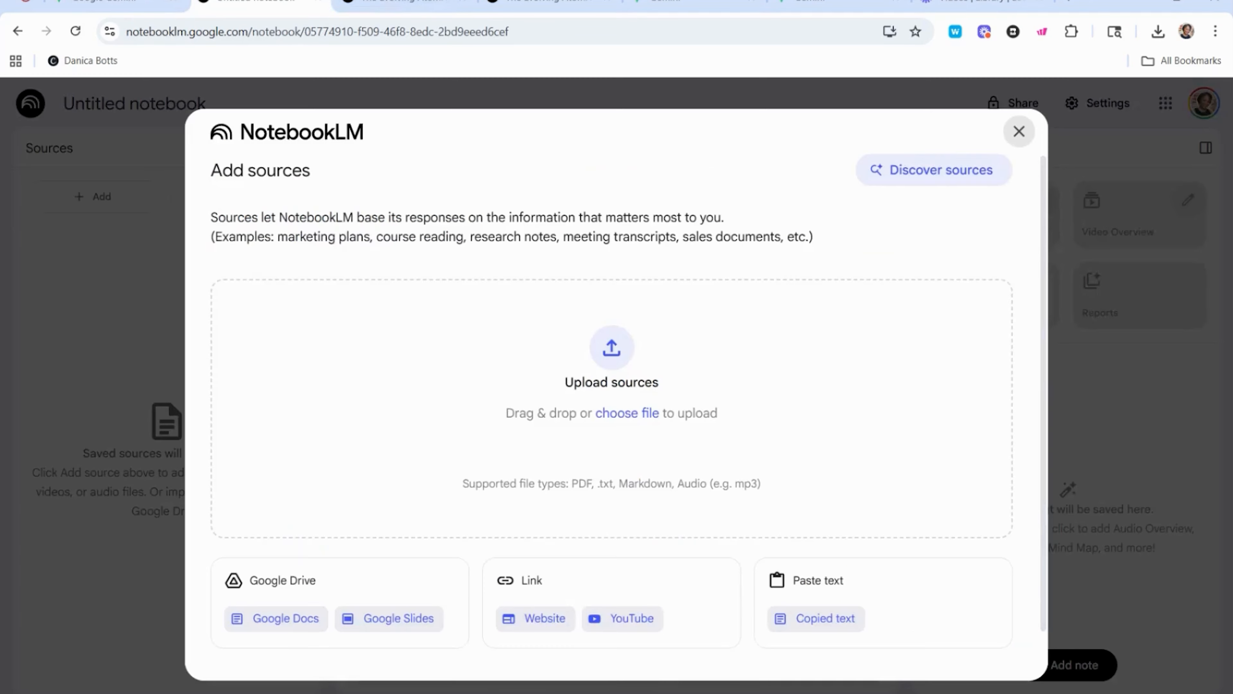
left_click(825, 617)
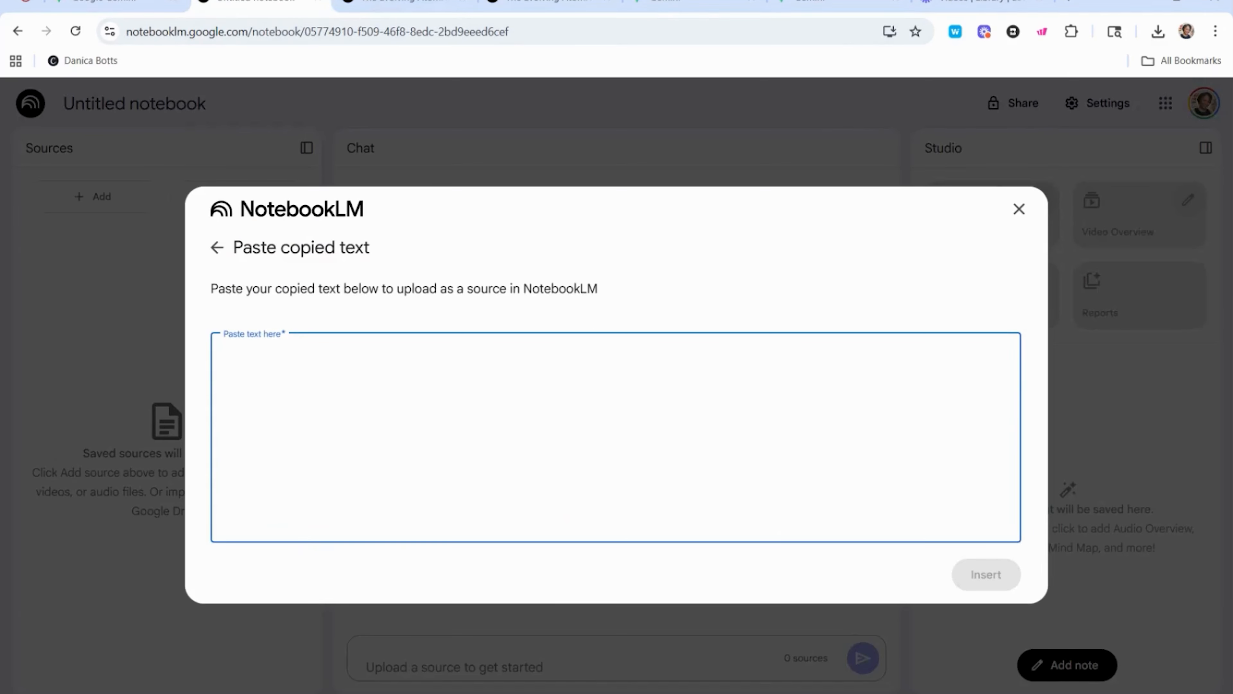
key("ctrl+v")
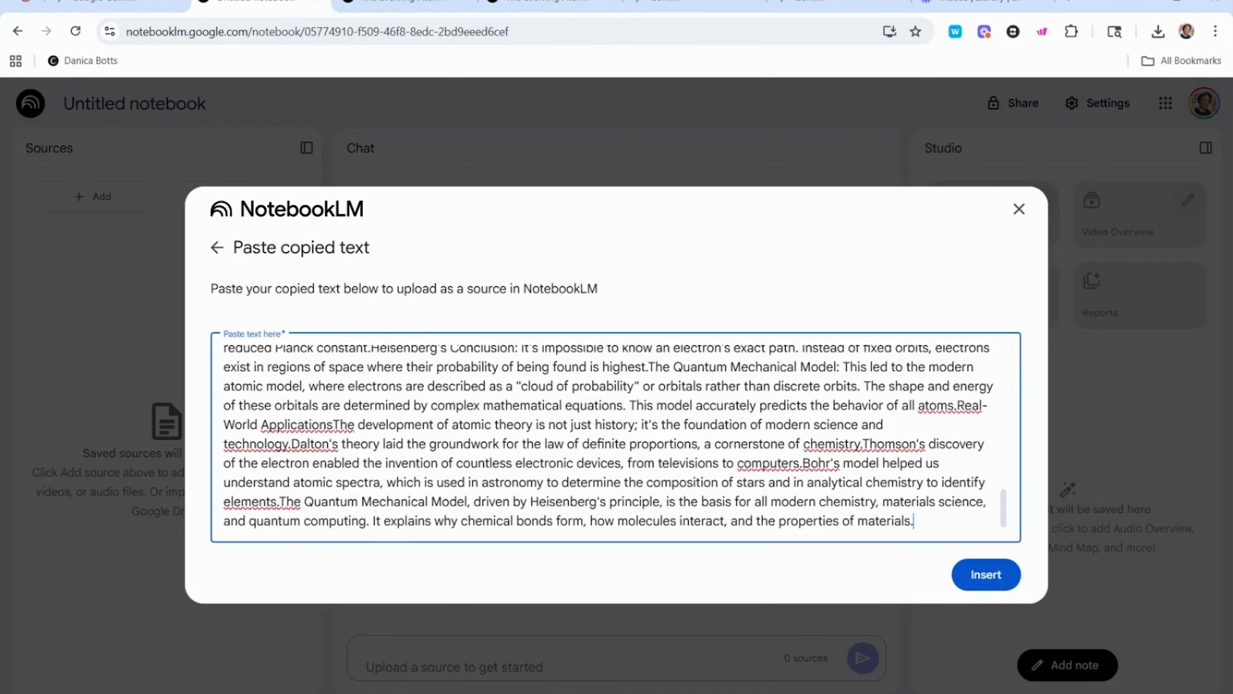
left_click(986, 574)
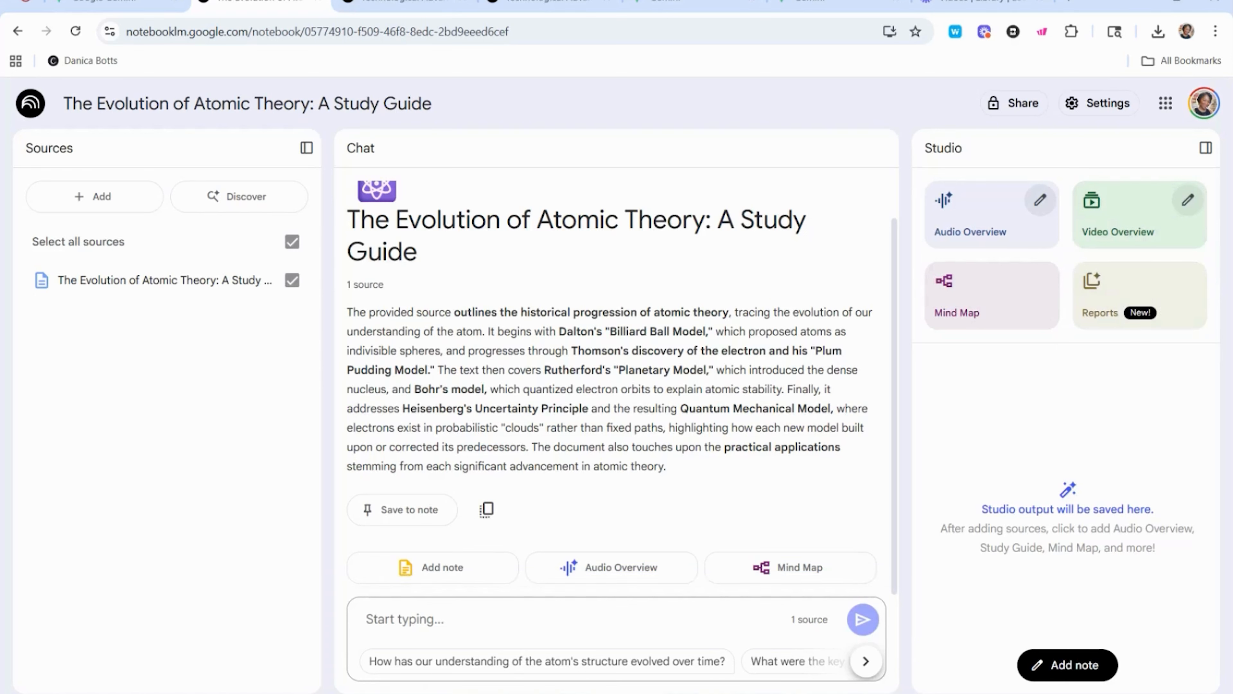
Generate a mind map from the atomic theory study guide source
left_click(993, 316)
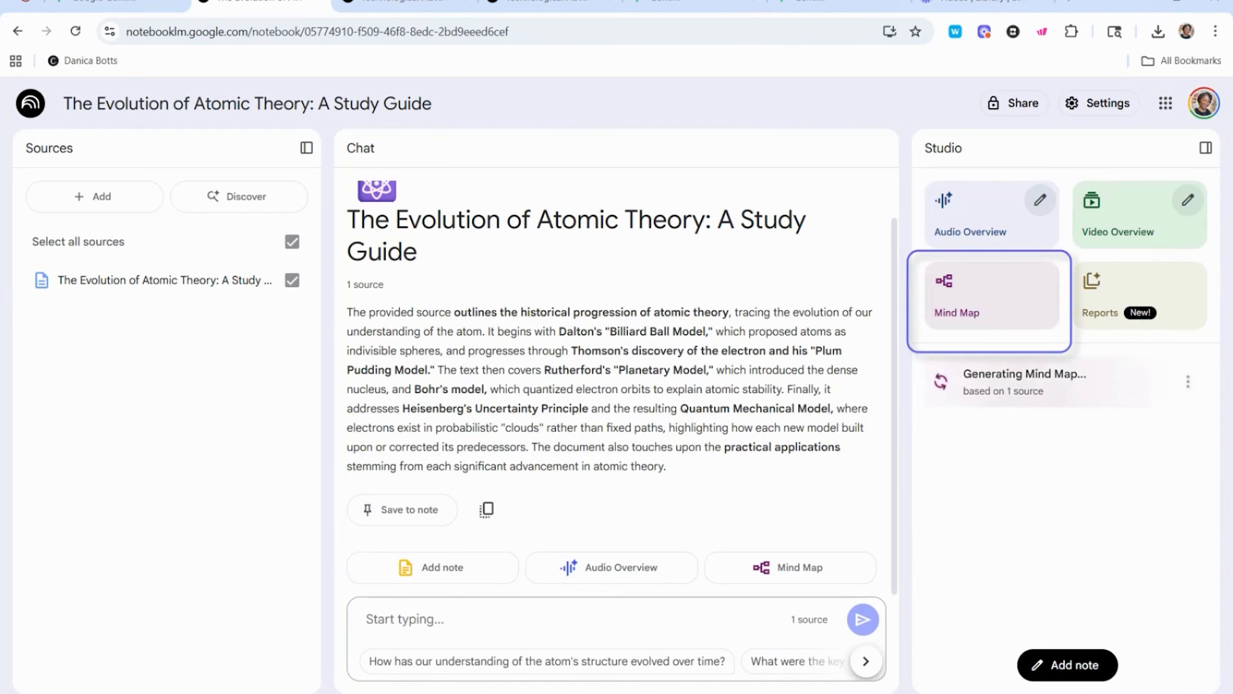